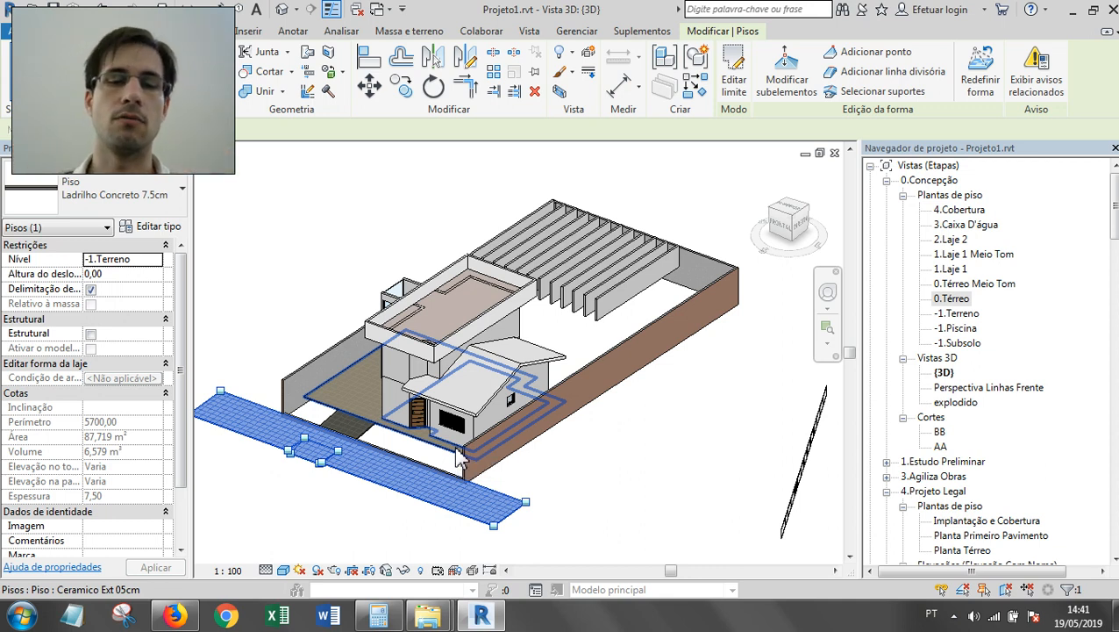
- Find and launch AutoCAD from the system search
key(super)
text(auto)
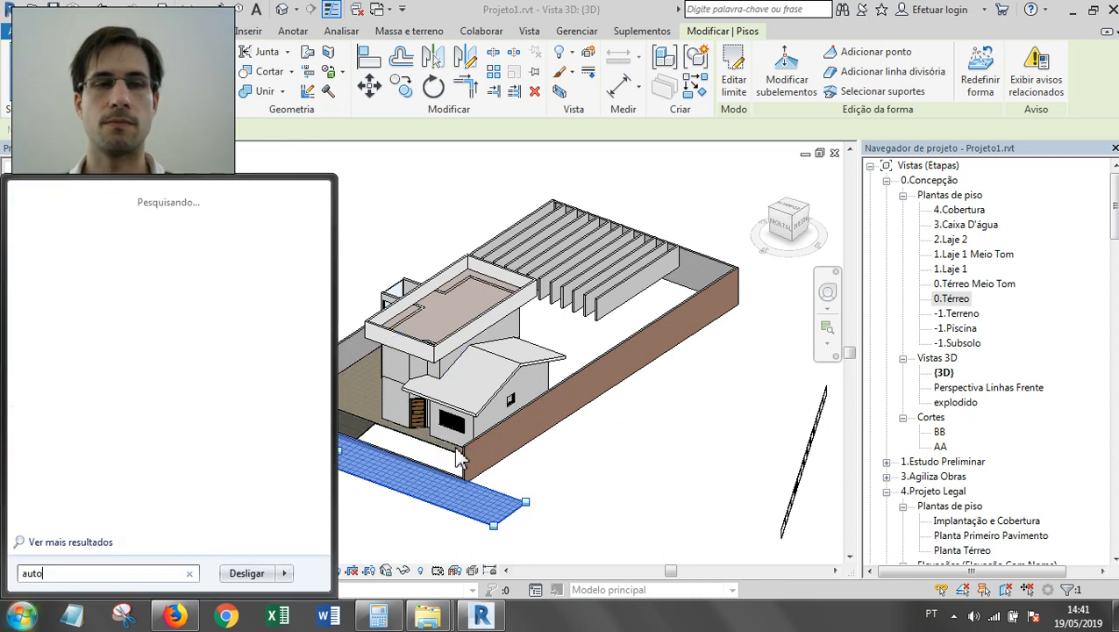
key(Escape)
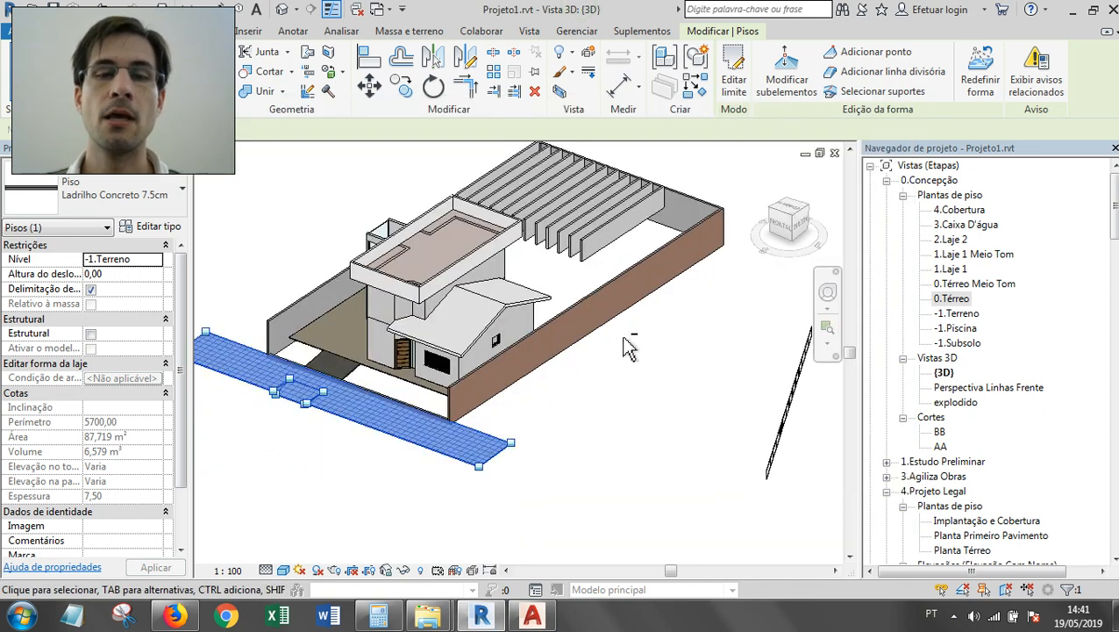
- Deselect the sidewalk floor in the 3D view
shift+middle_drag(625, 339, 656, 361)
scroll(658, 365, down, 1)
click(662, 380)
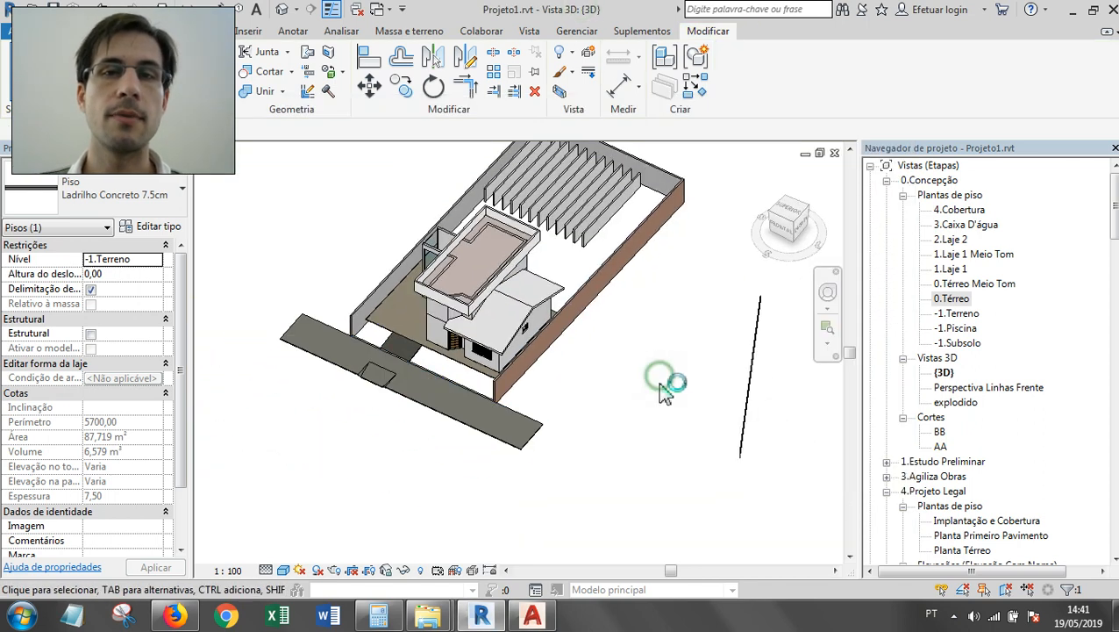
- Start a topographic surface and place four corner points at absolute elevation in the empty area in front of the lot
click(430, 30)
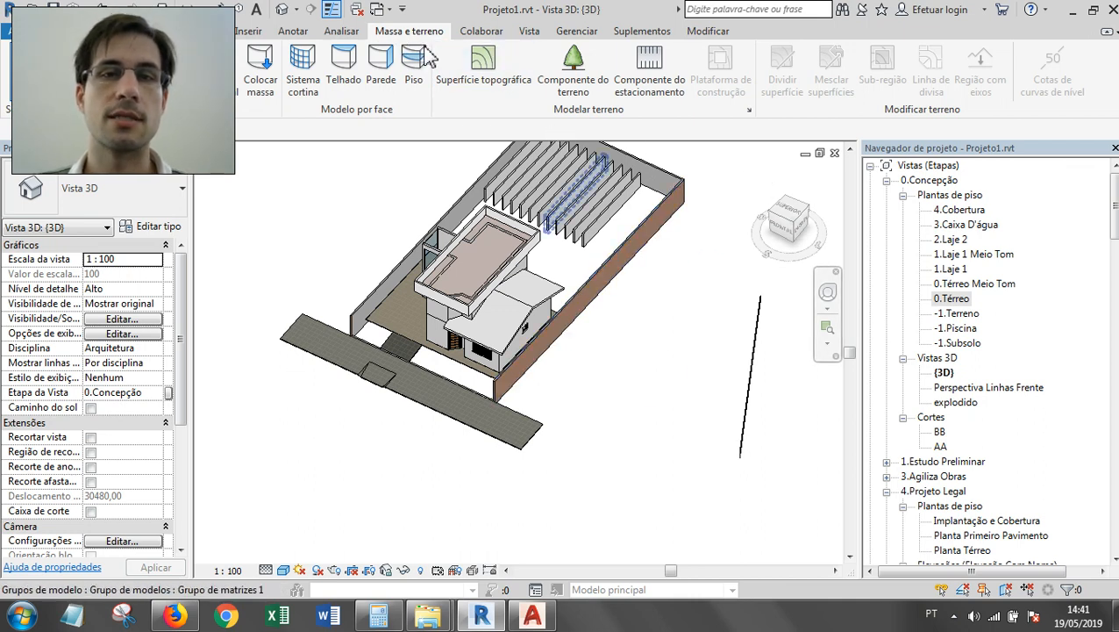
click(506, 89)
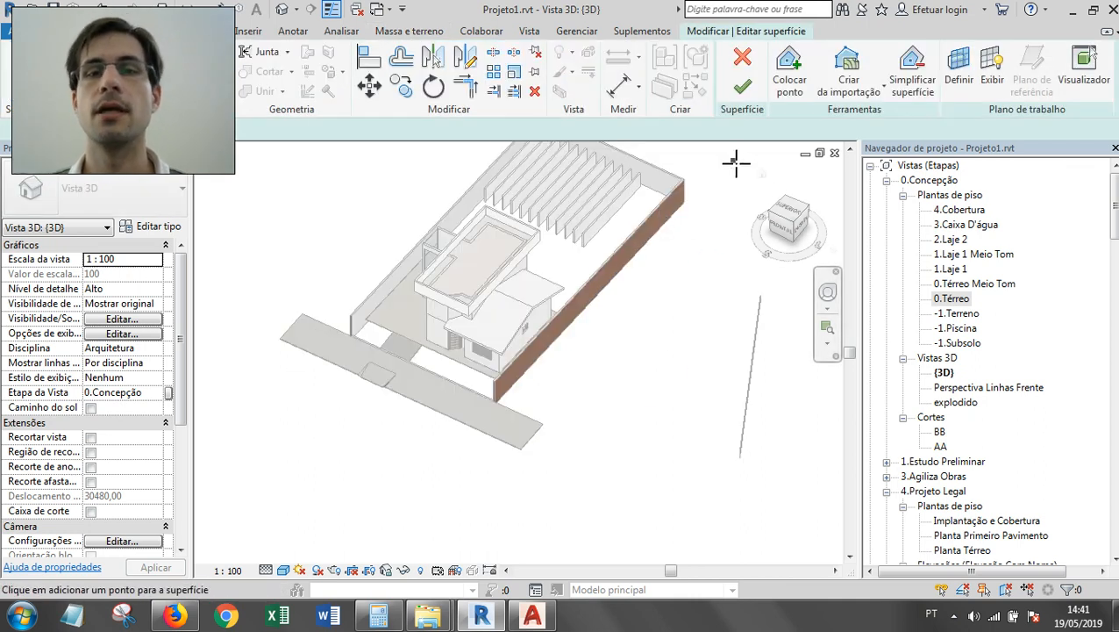
scroll(736, 164, down, 1)
click(805, 78)
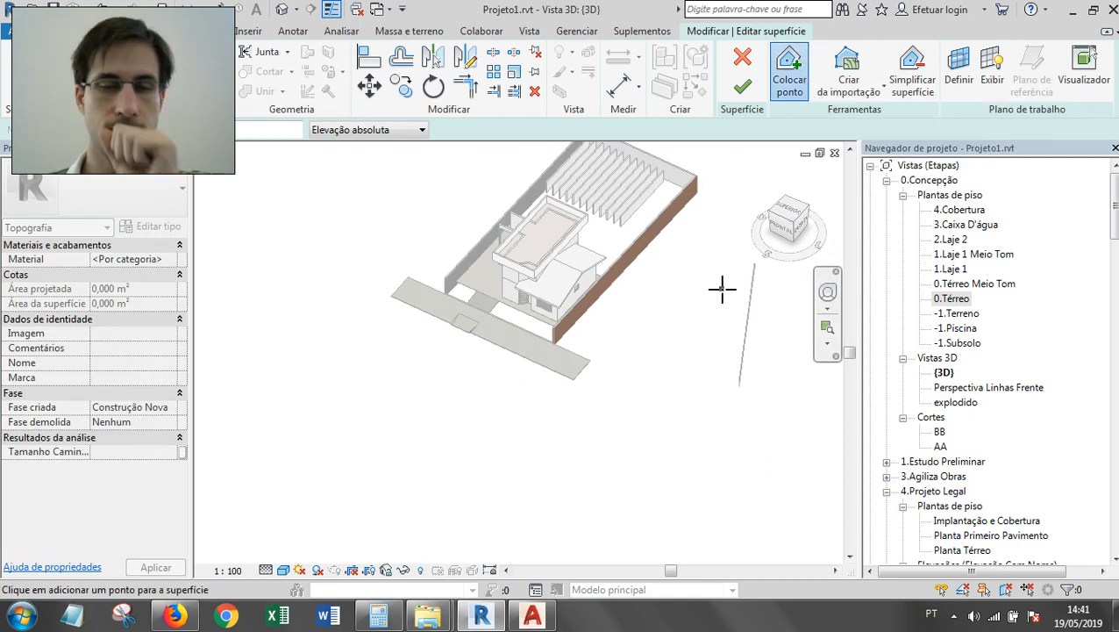
click(431, 442)
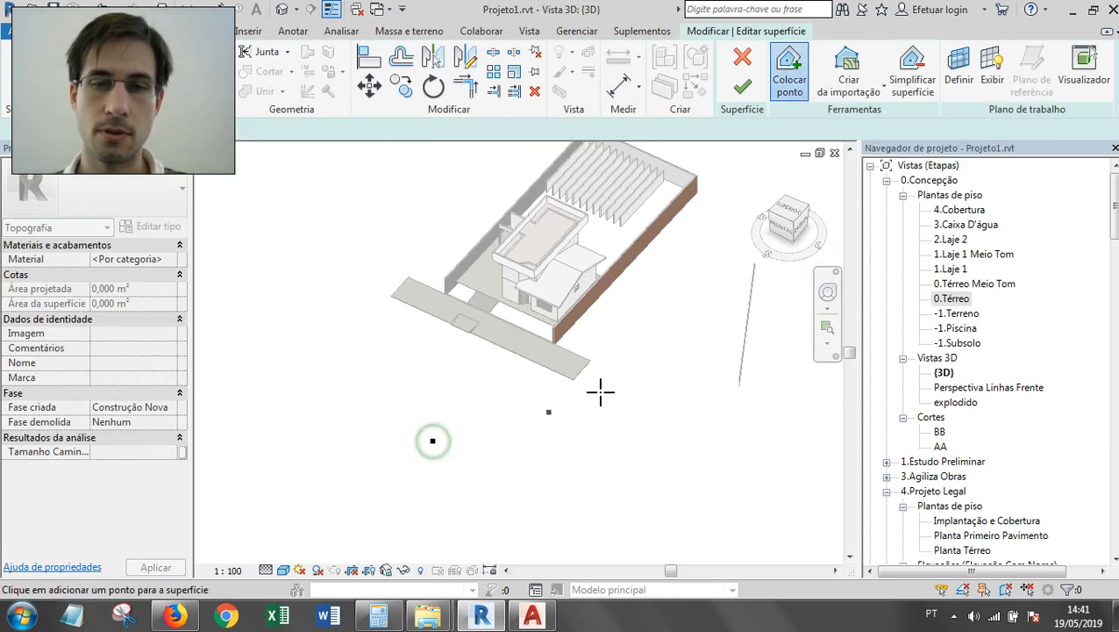
click(706, 353)
click(553, 408)
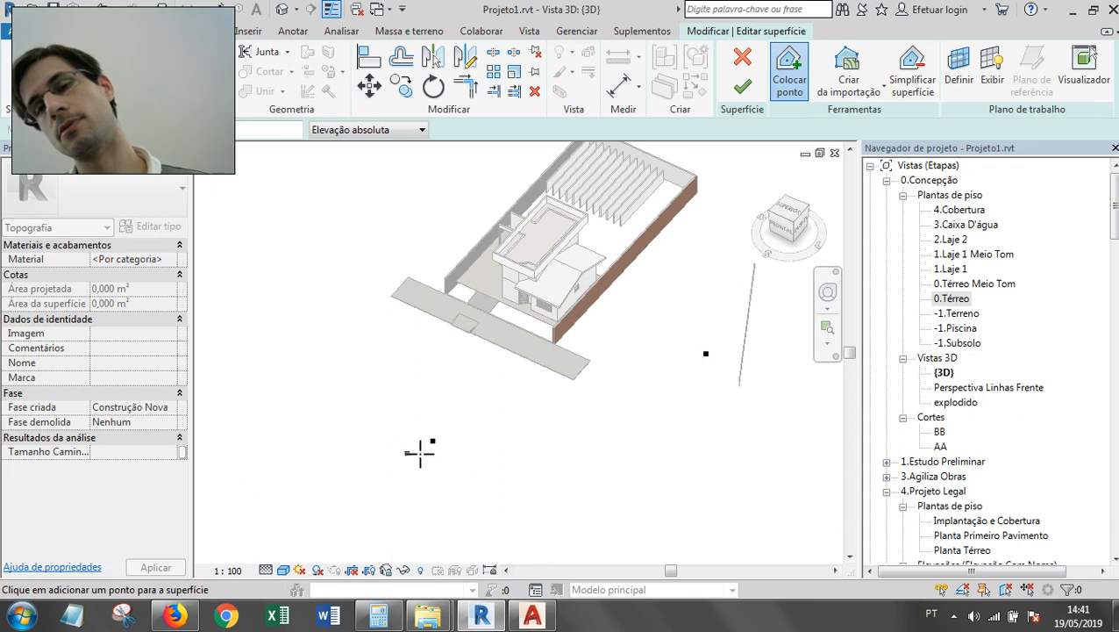
click(701, 516)
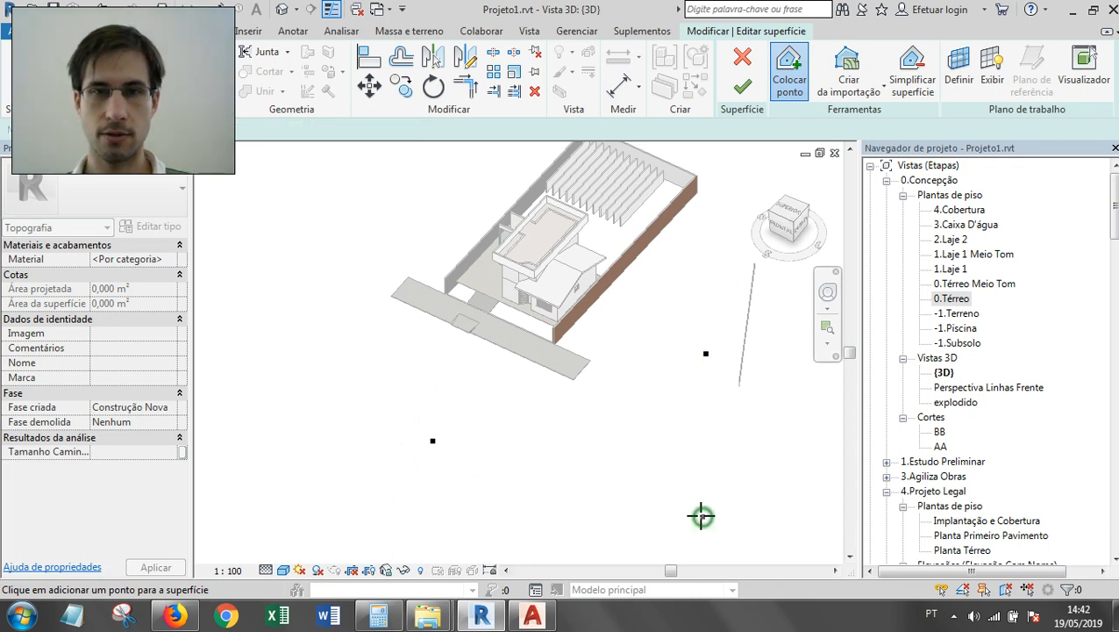
shift+middle_drag(715, 460, 650, 473)
click(593, 518)
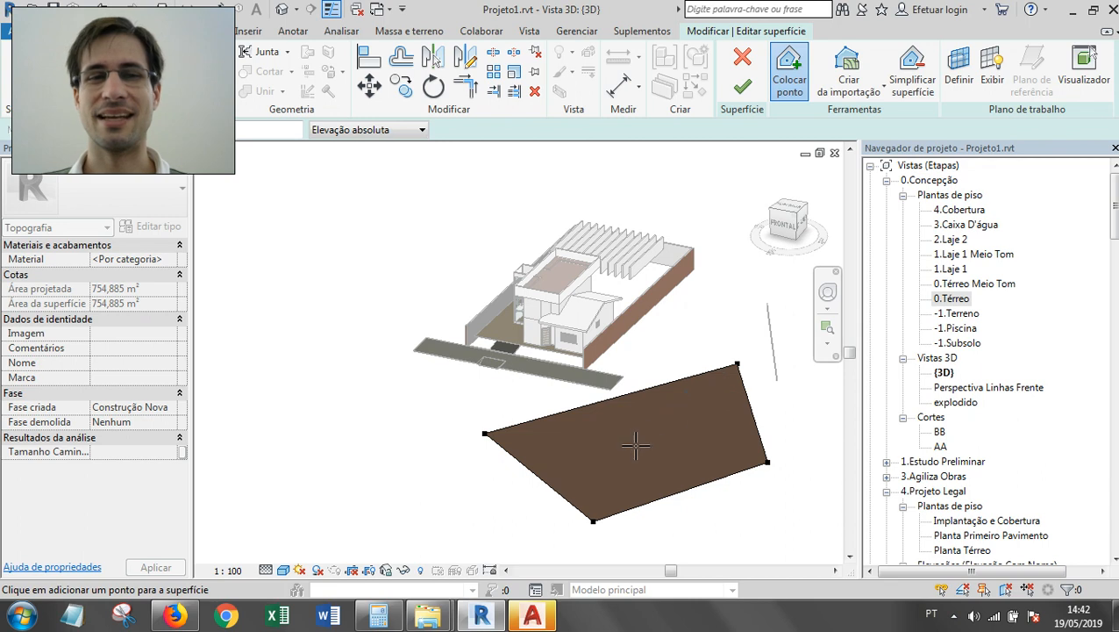
- Change the absolute elevation and place additional points on the topographic surface to give it relief
shift+middle_drag(677, 460, 633, 449)
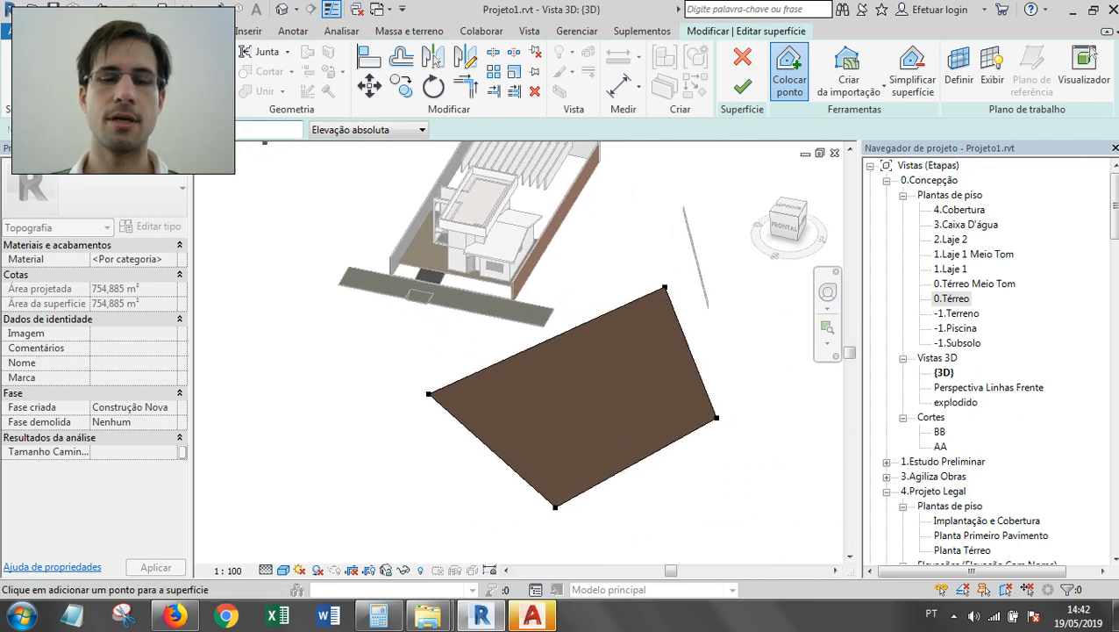
shift+middle_drag(566, 367, 527, 401)
shift+middle_drag(582, 485, 557, 478)
drag(260, 130, 219, 131)
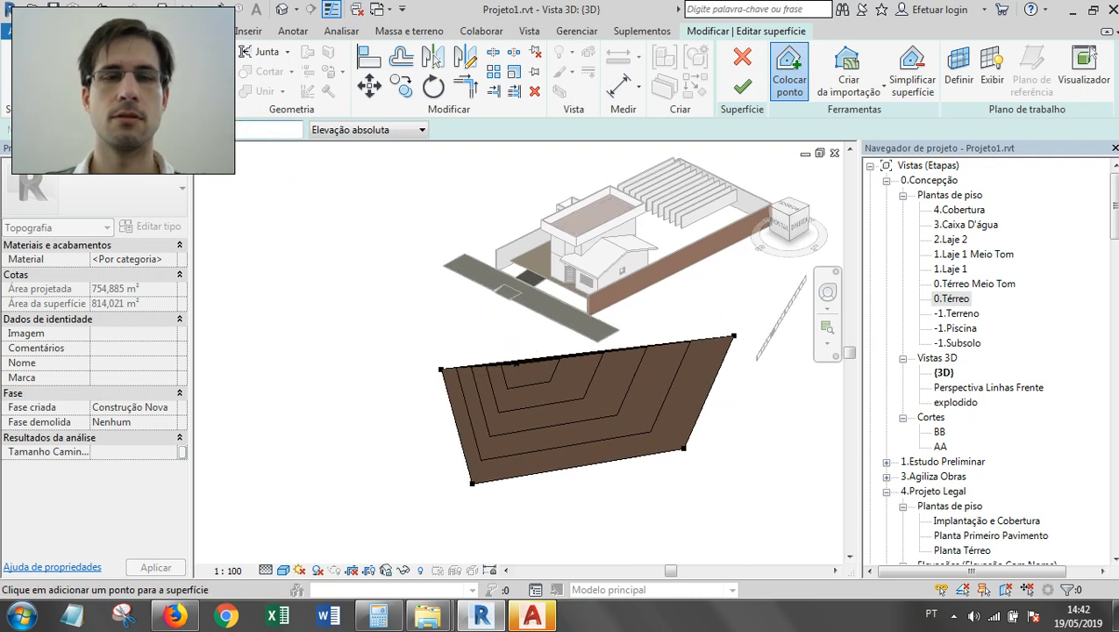
middle_drag(439, 393, 454, 413)
click(617, 424)
shift+middle_drag(690, 451, 732, 248)
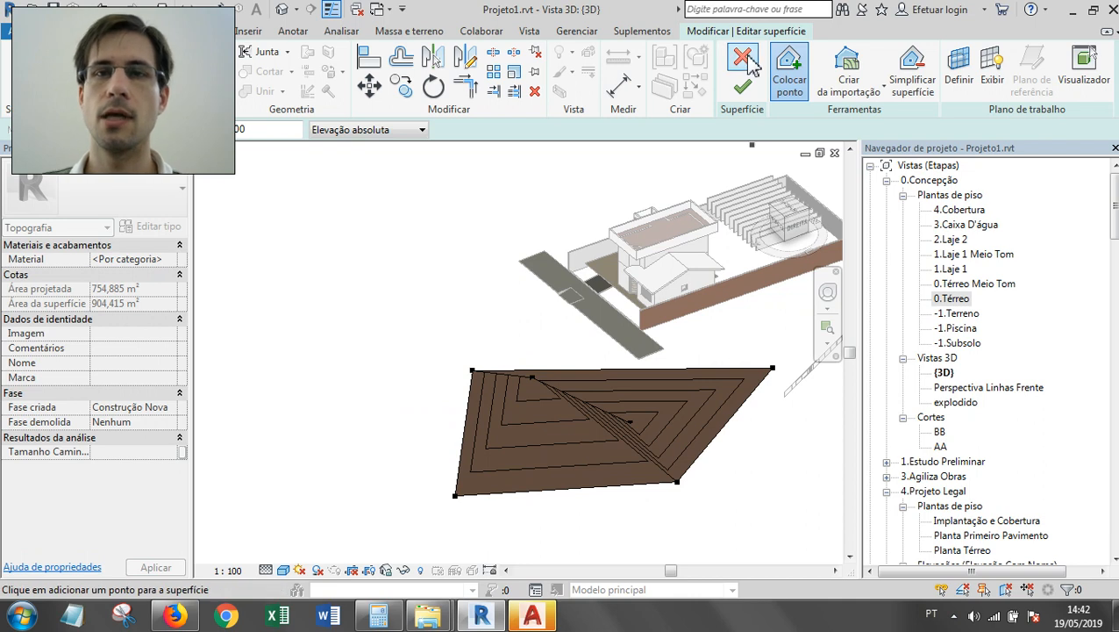
scroll(678, 217, down, 1)
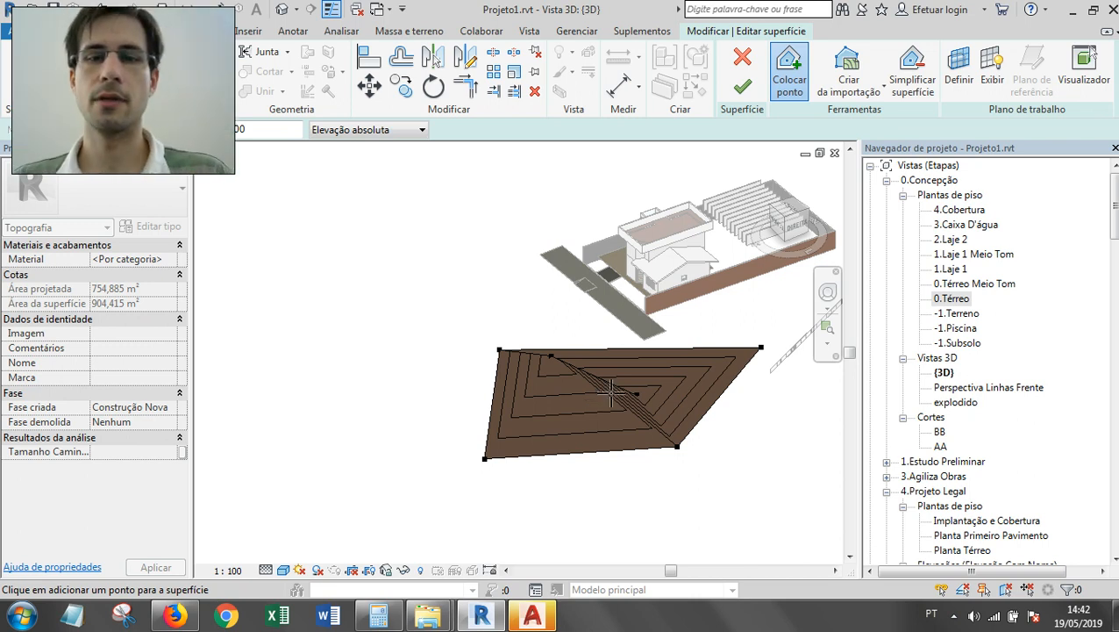
- Exit the surface edit mode and discard the new topographic surface
key(Escape)
key(Escape)
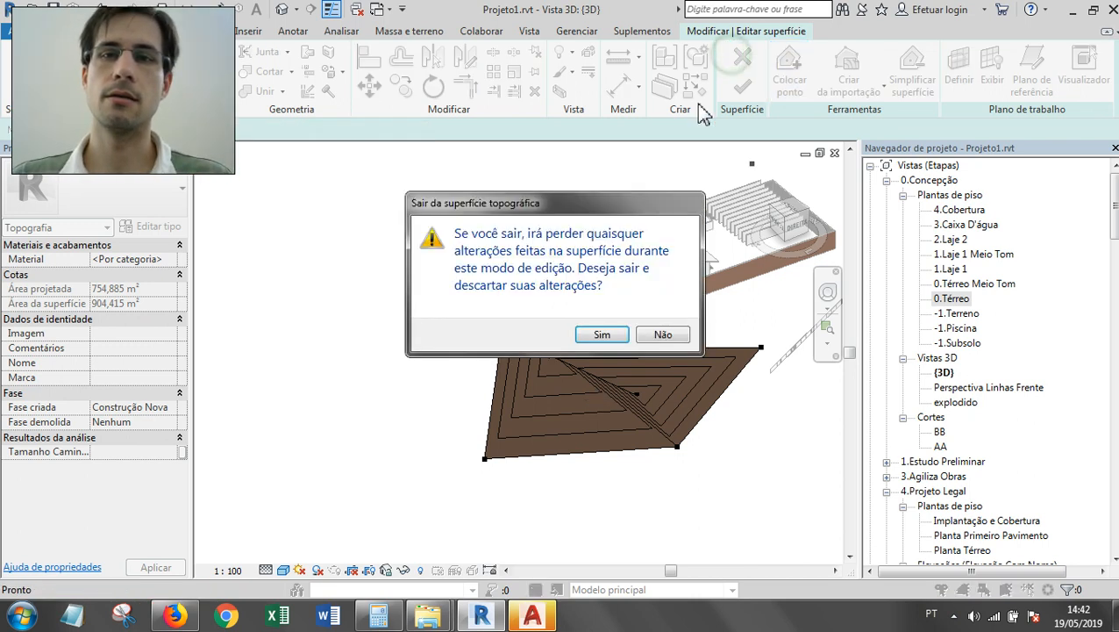
click(602, 334)
key(Escape)
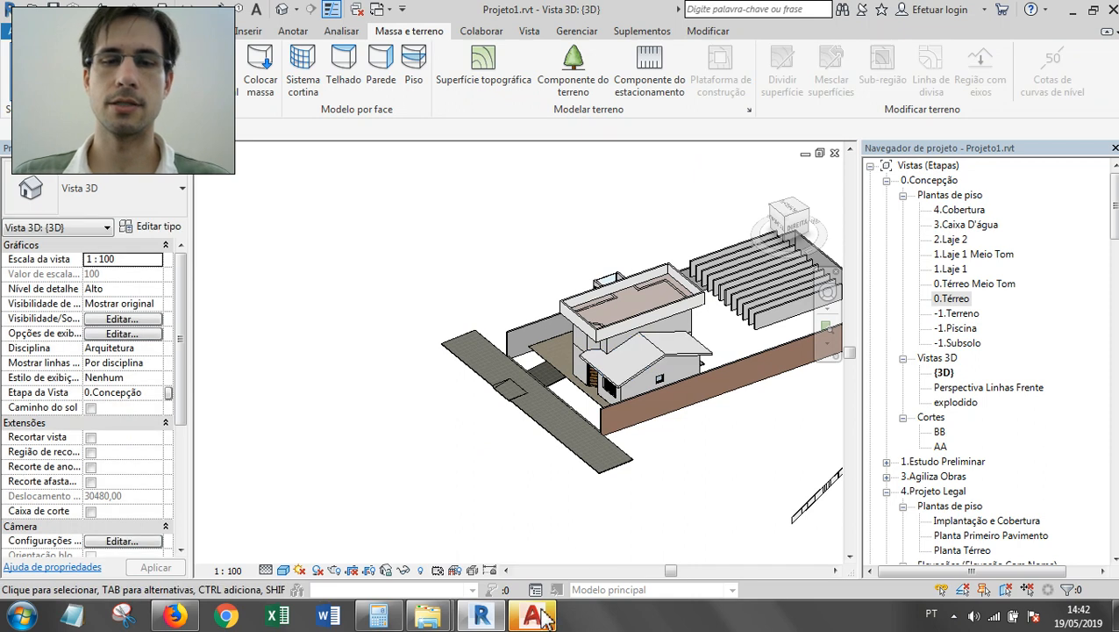
- Switch to AutoCAD and open the drawing terreno curvas.dwg from the Curso Revit folder in Documents
click(536, 614)
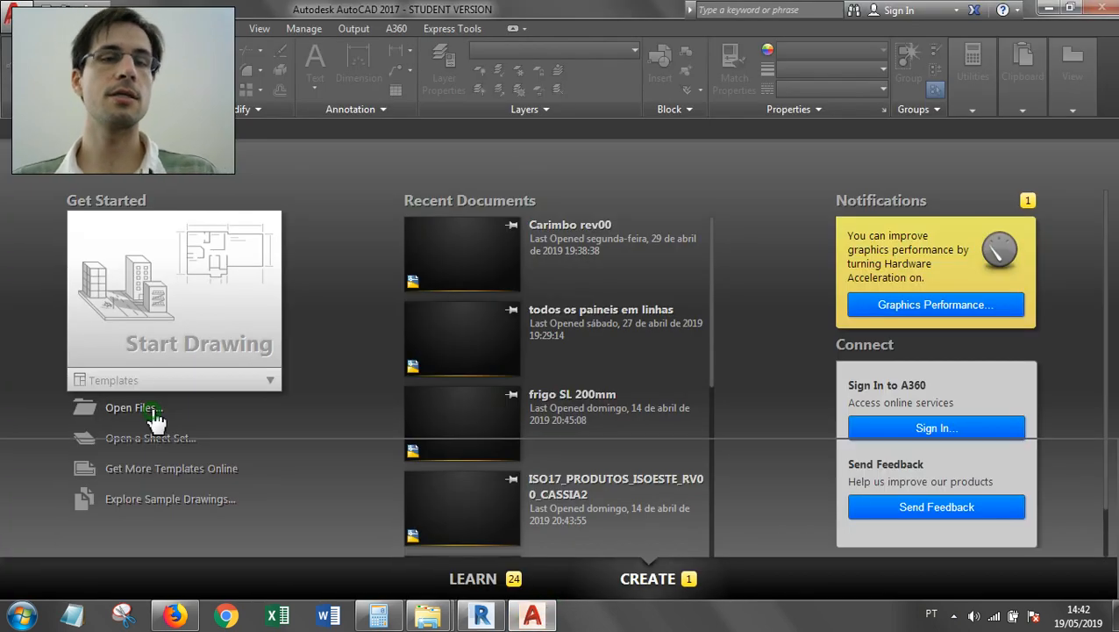
click(151, 410)
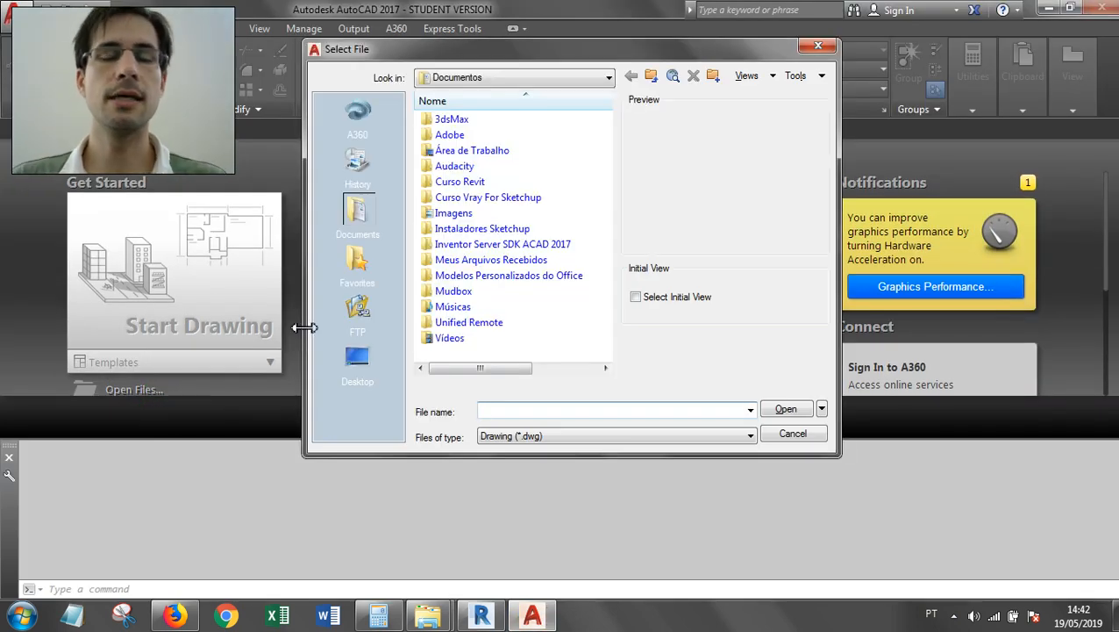
click(357, 367)
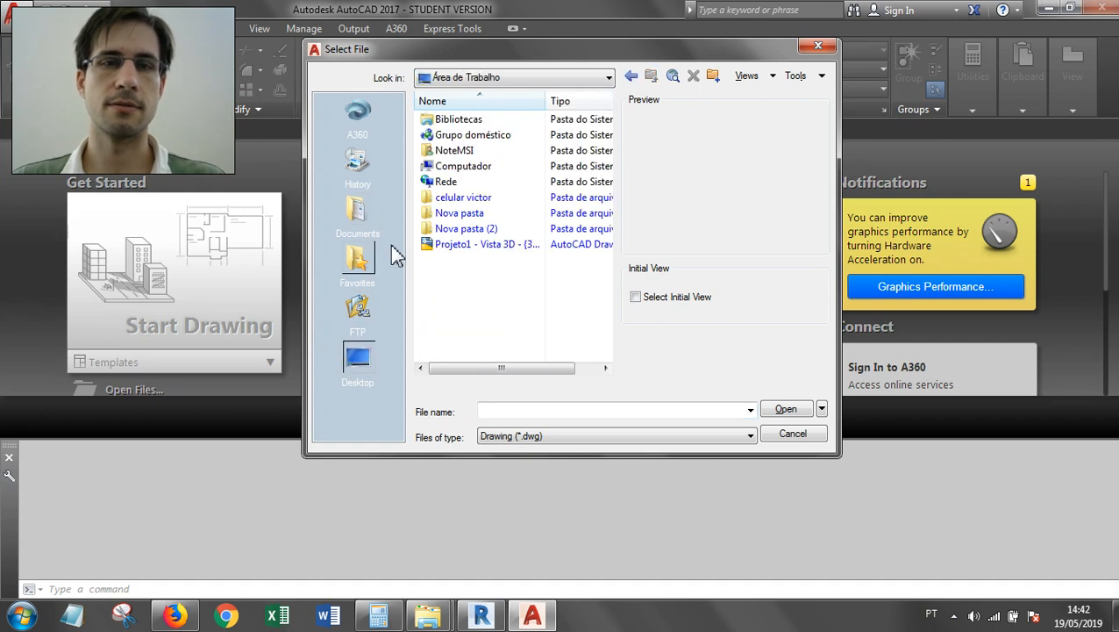
click(367, 211)
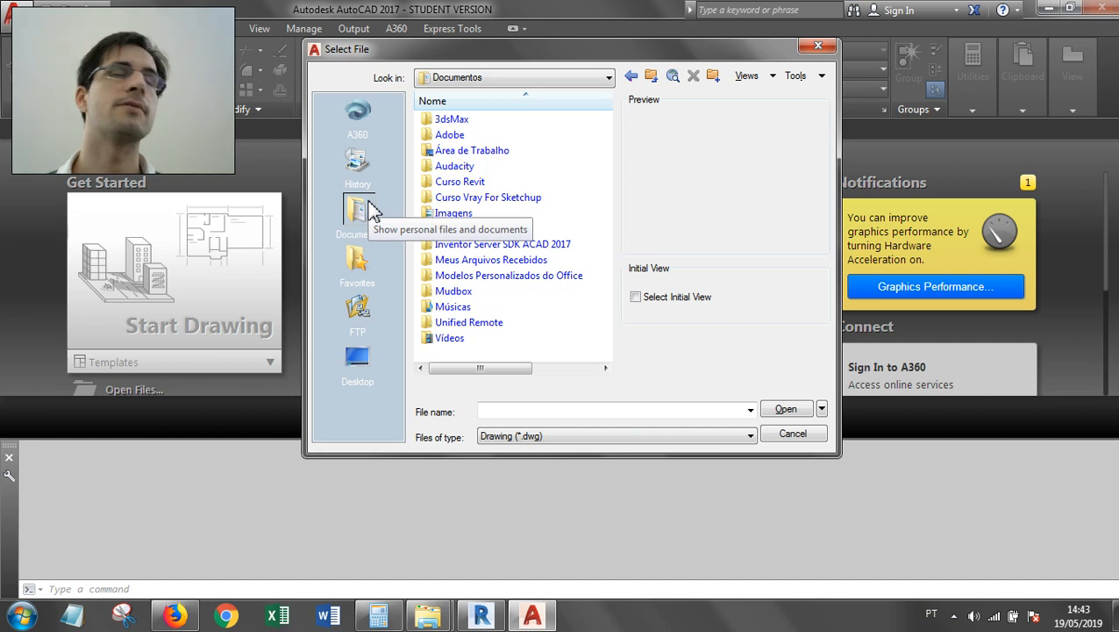
click(347, 221)
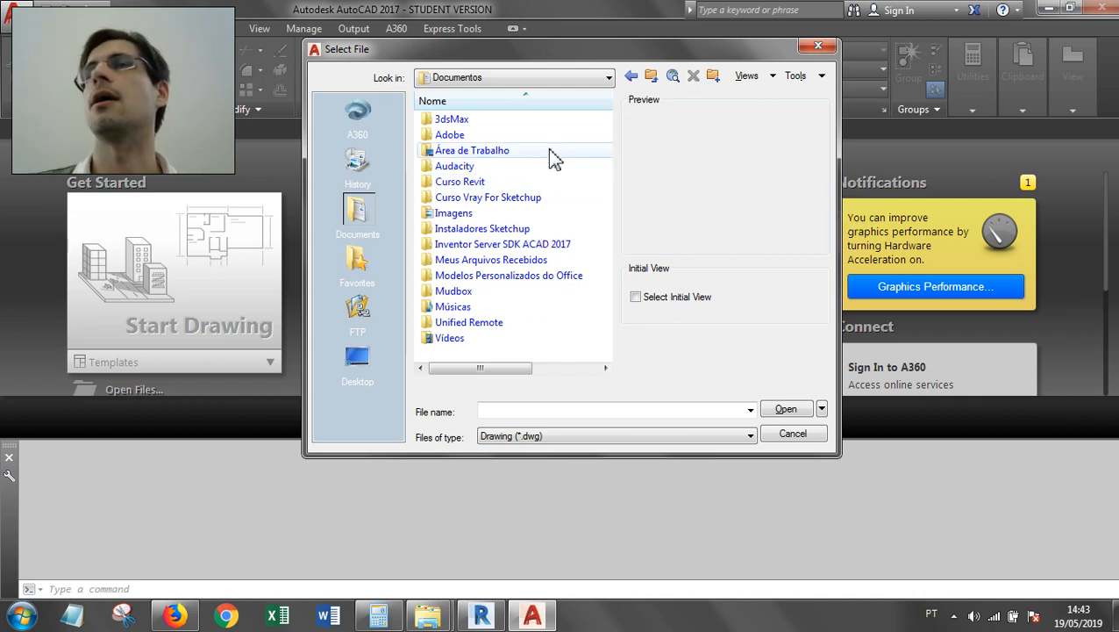
double_click(475, 180)
double_click(499, 312)
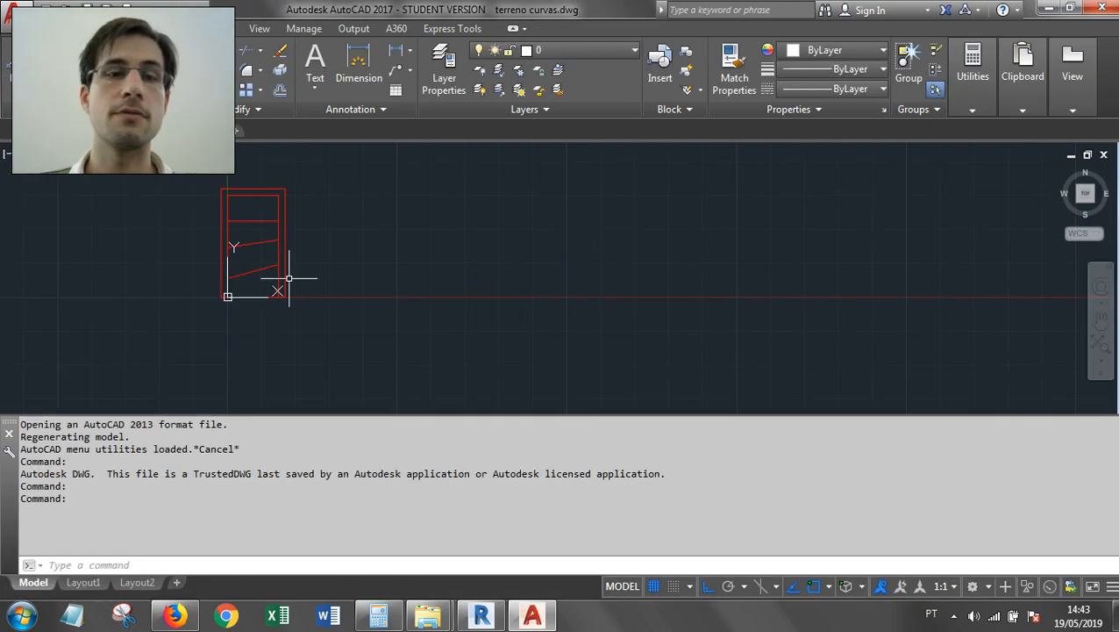
- Examine the lot outline and the contour lines in plan, including their position relative to the origin
scroll(285, 285, up, 3)
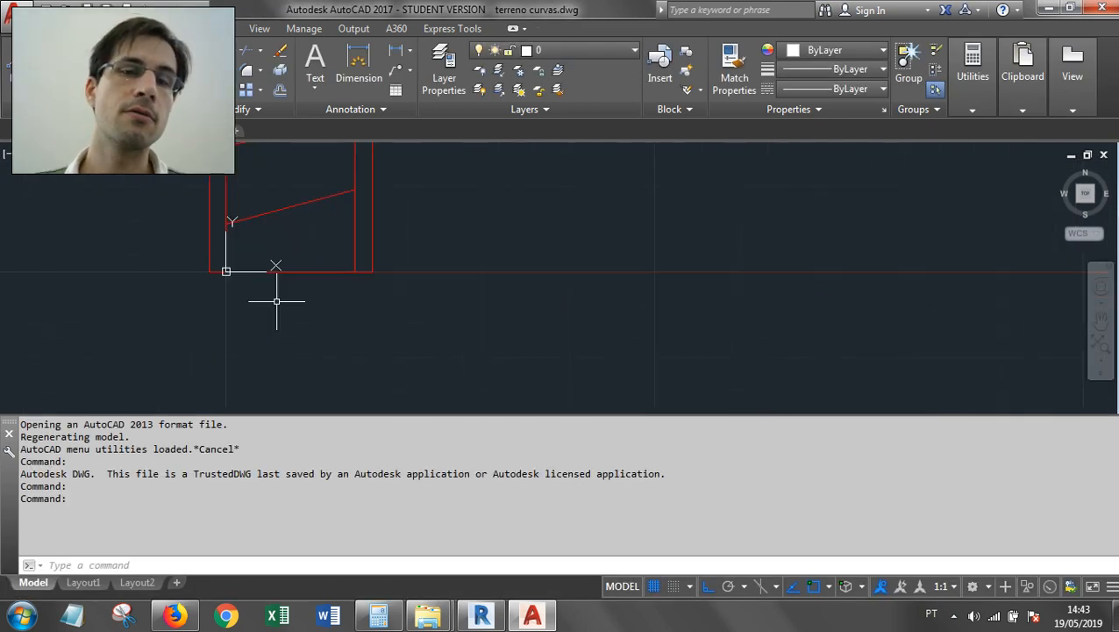
middle_drag(289, 283, 353, 283)
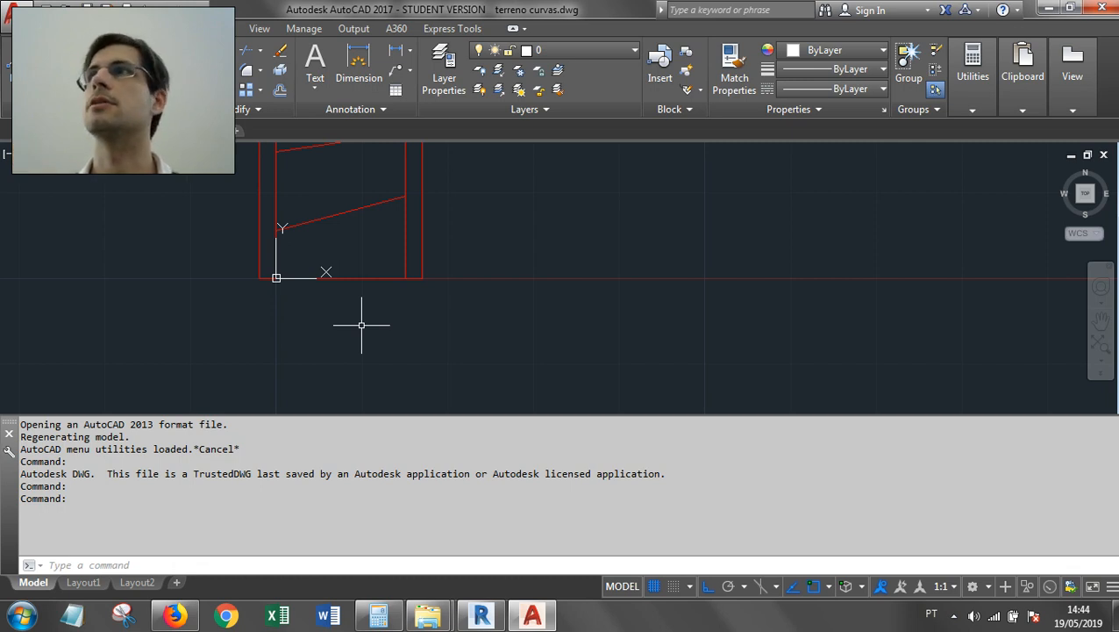
mouse_move(402, 278)
middle_down()
mouse_move(479, 314)
mouse_move(525, 354)
middle_up()
scroll(527, 351, down, 4)
scroll(528, 345, up, 2)
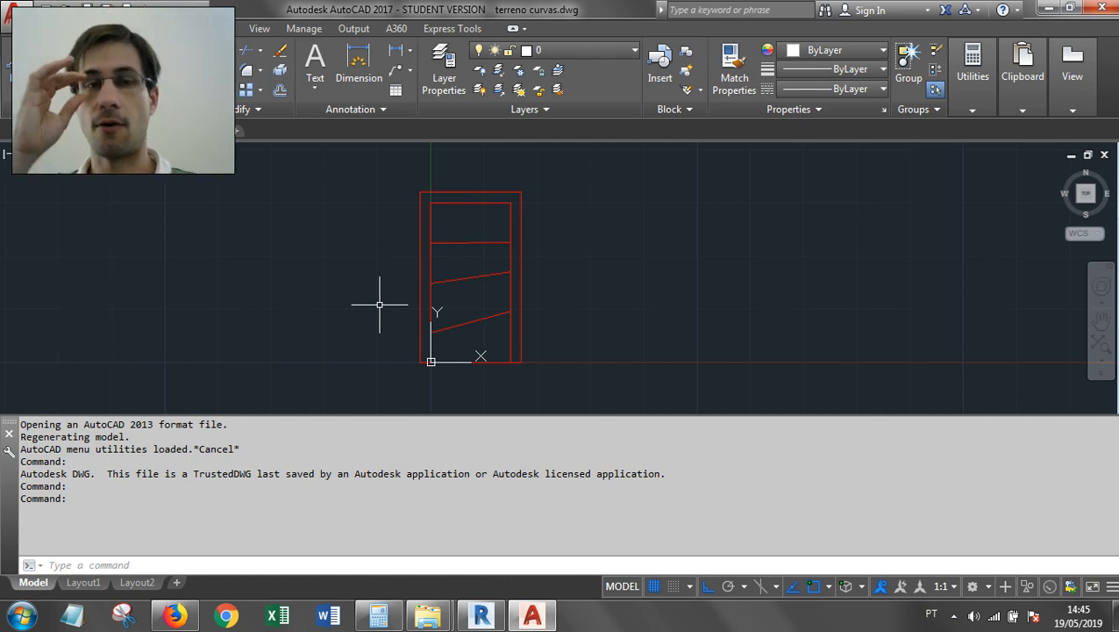
middle_drag(467, 280, 477, 260)
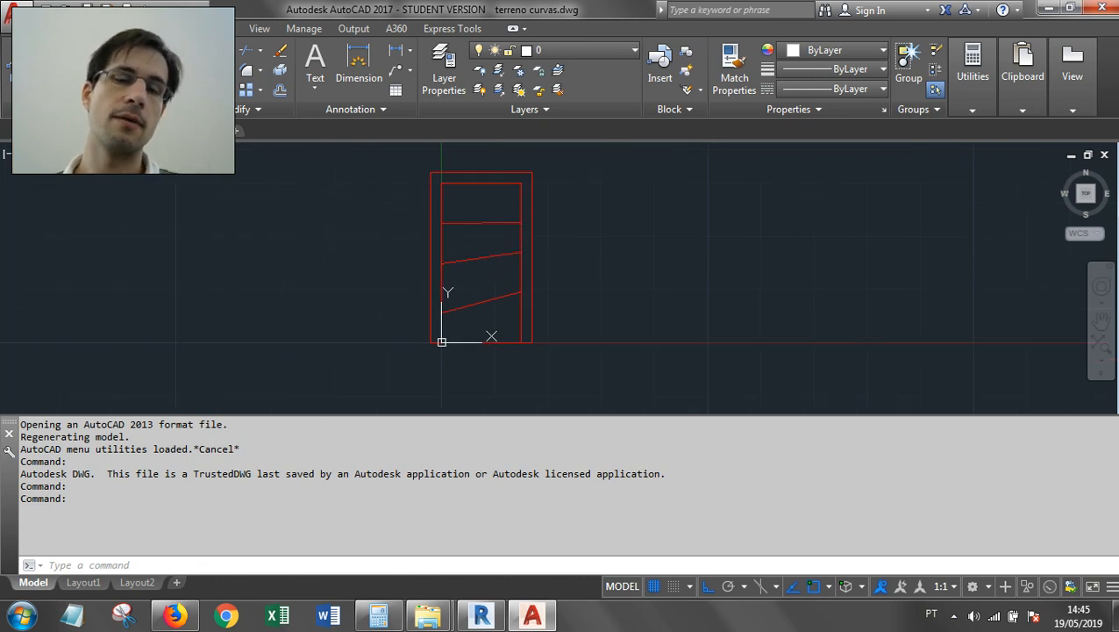
scroll(492, 224, up, 5)
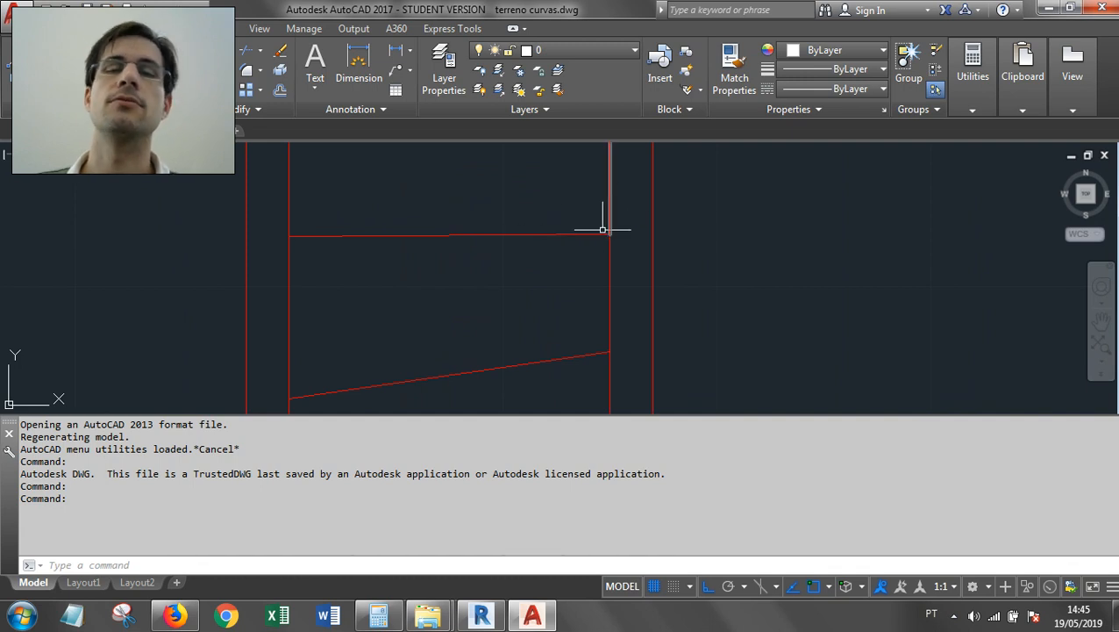
scroll(651, 222, down, 5)
middle_drag(645, 225, 588, 231)
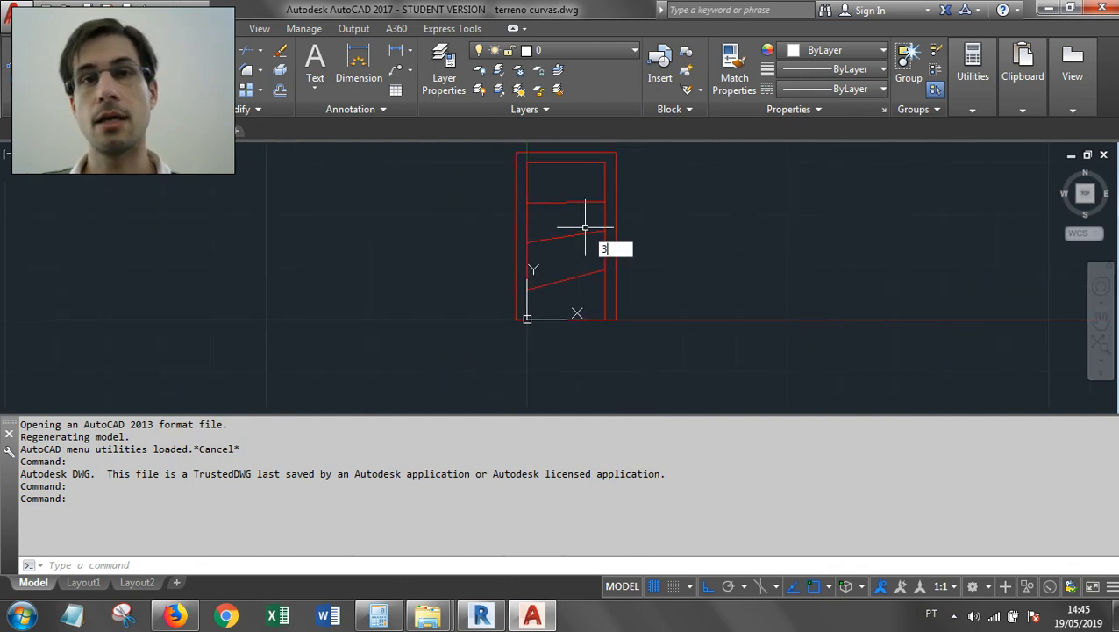
- Orbit the drawing to view the contour lines' heights from the side, and return to the top view
key(Escape)
key(Escape)
key(Escape)
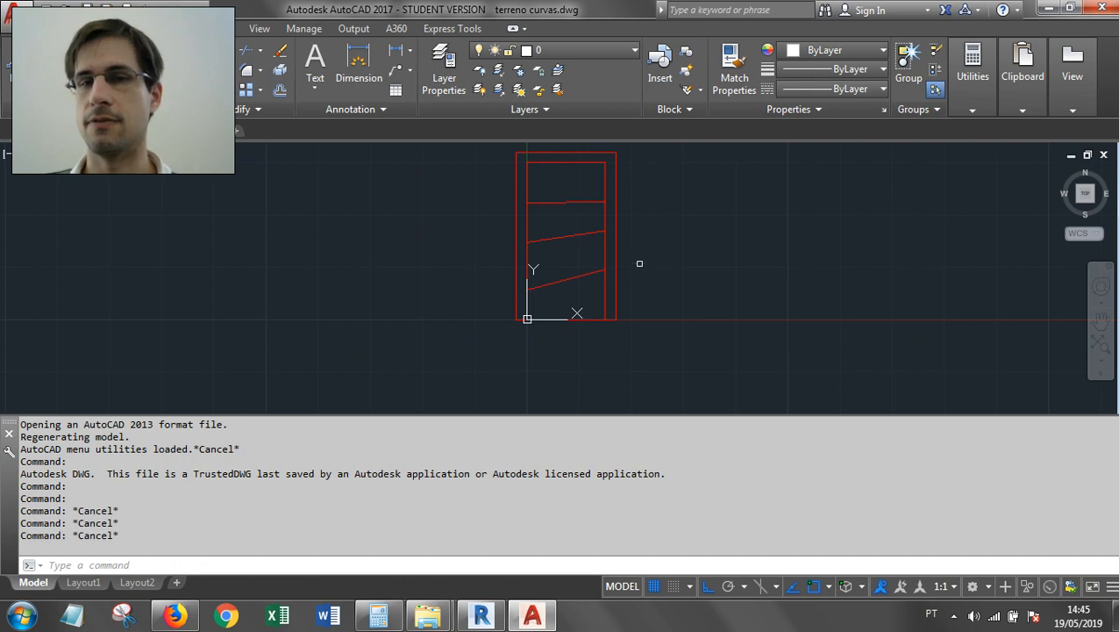
shift+middle_drag(592, 312, 412, 235)
scroll(539, 250, up, 2)
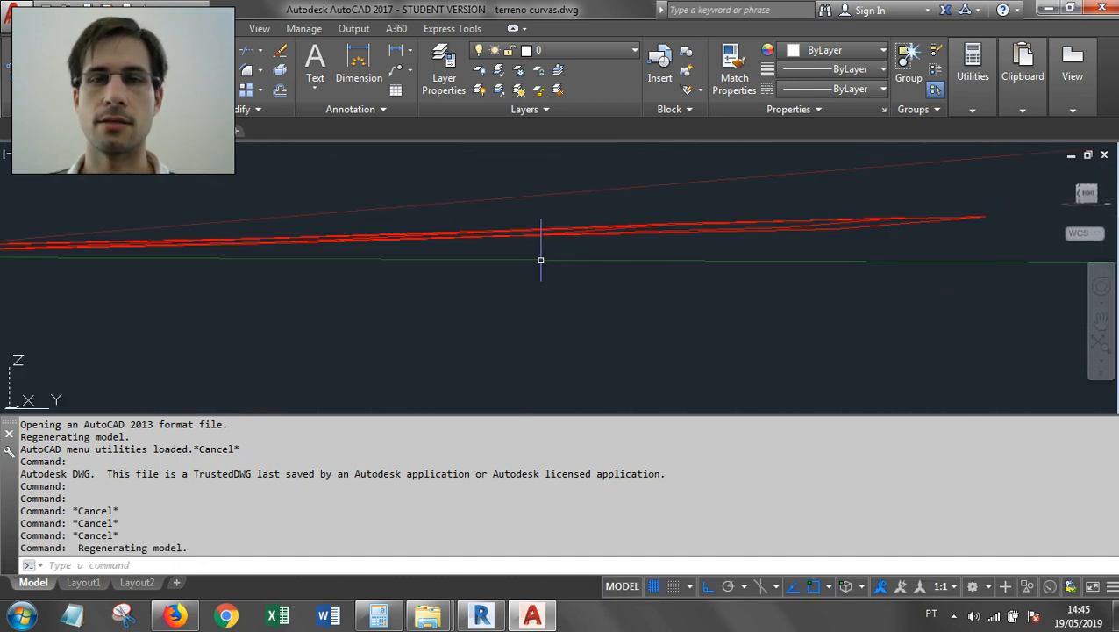
scroll(540, 265, down, 3)
shift+middle_drag(539, 265, 592, 312)
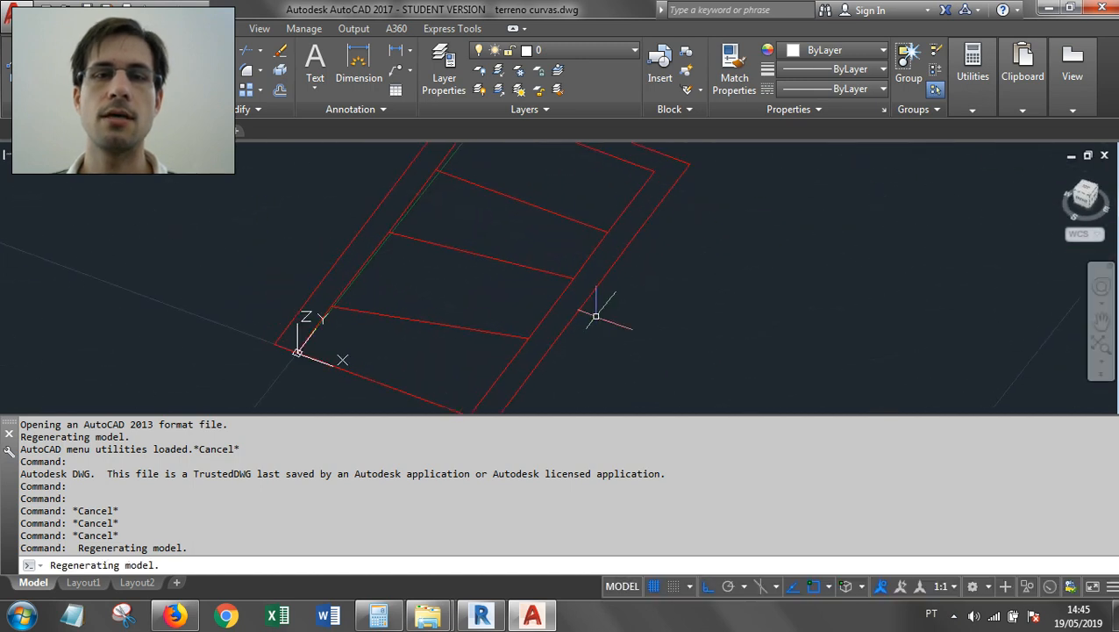
click(1087, 198)
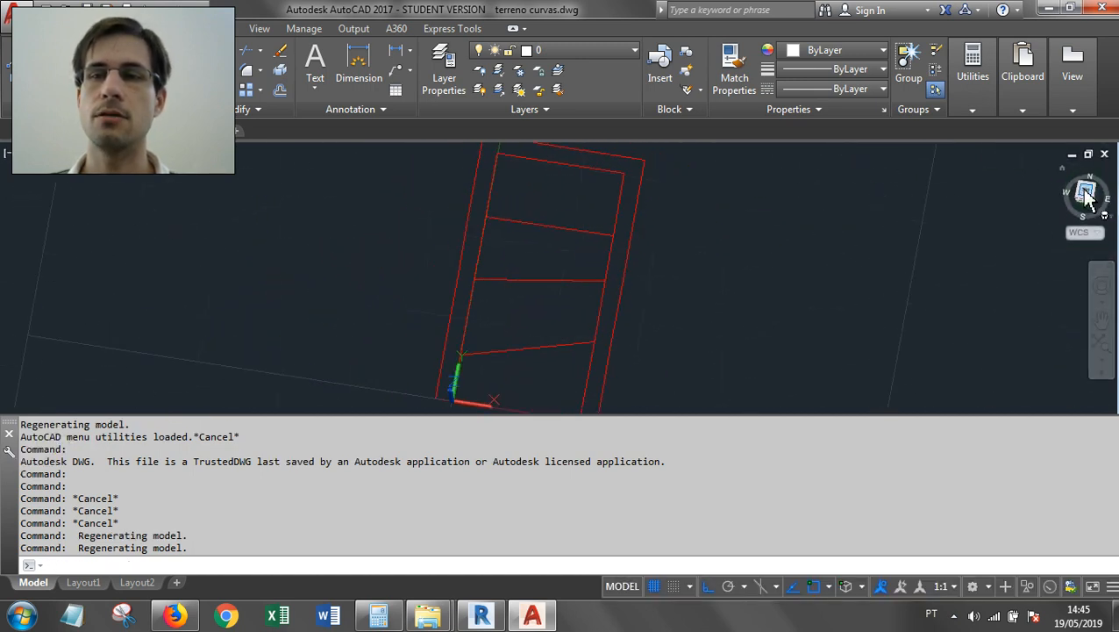
- Select the sloped contour polyline nearest the origin and open its properties to check its elevation
click(604, 327)
click(558, 318)
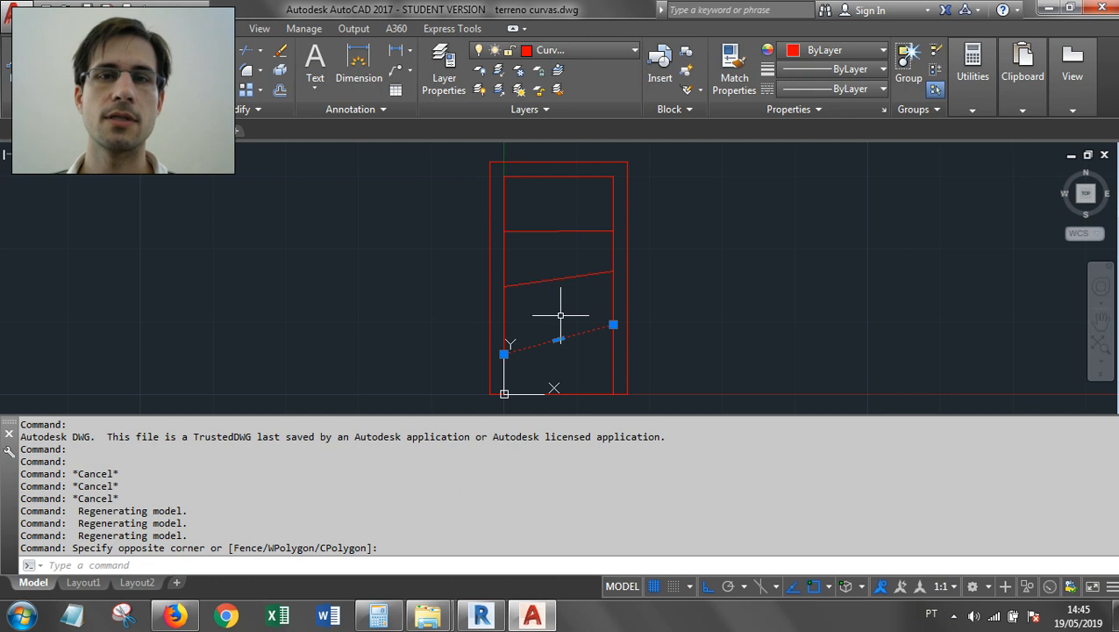
right_click(589, 327)
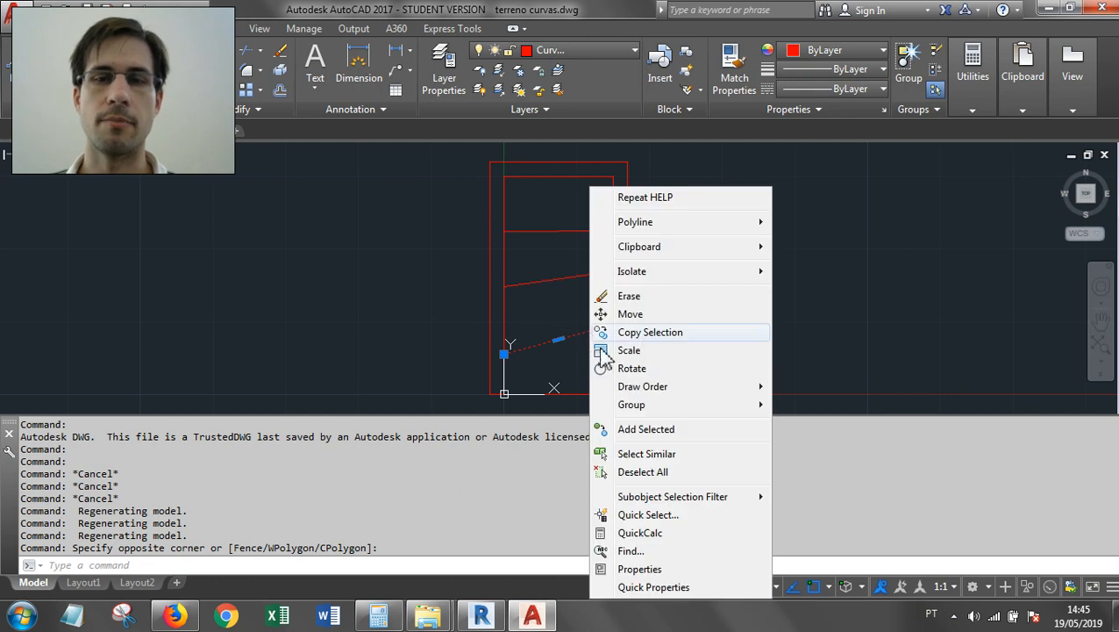
click(642, 568)
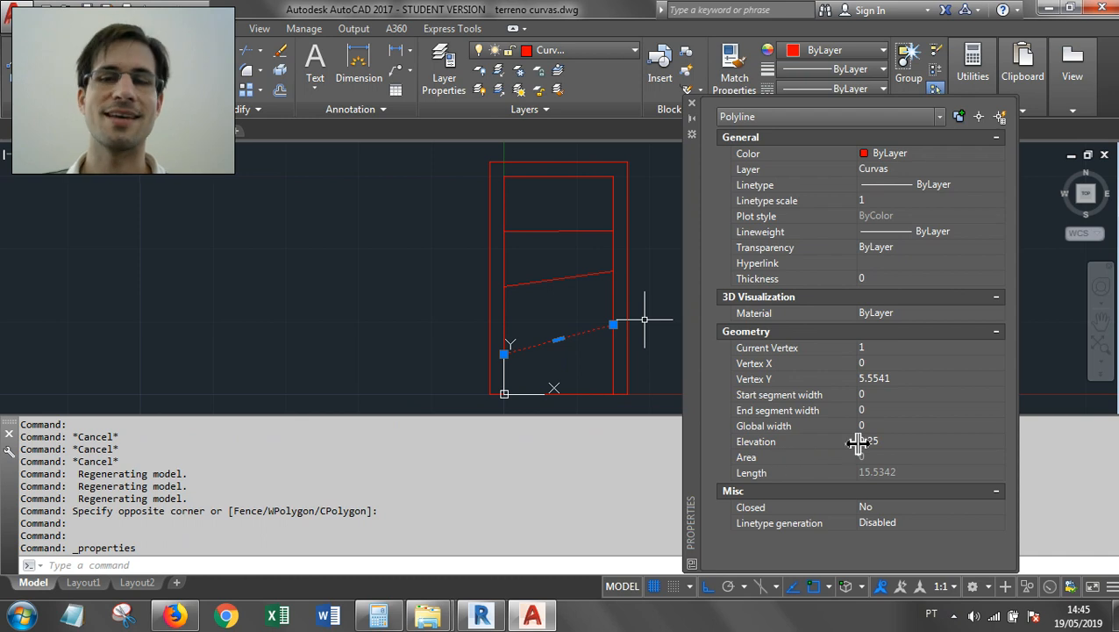
- Check the Elevation property of the selected contour polyline, and clear the selection
click(894, 446)
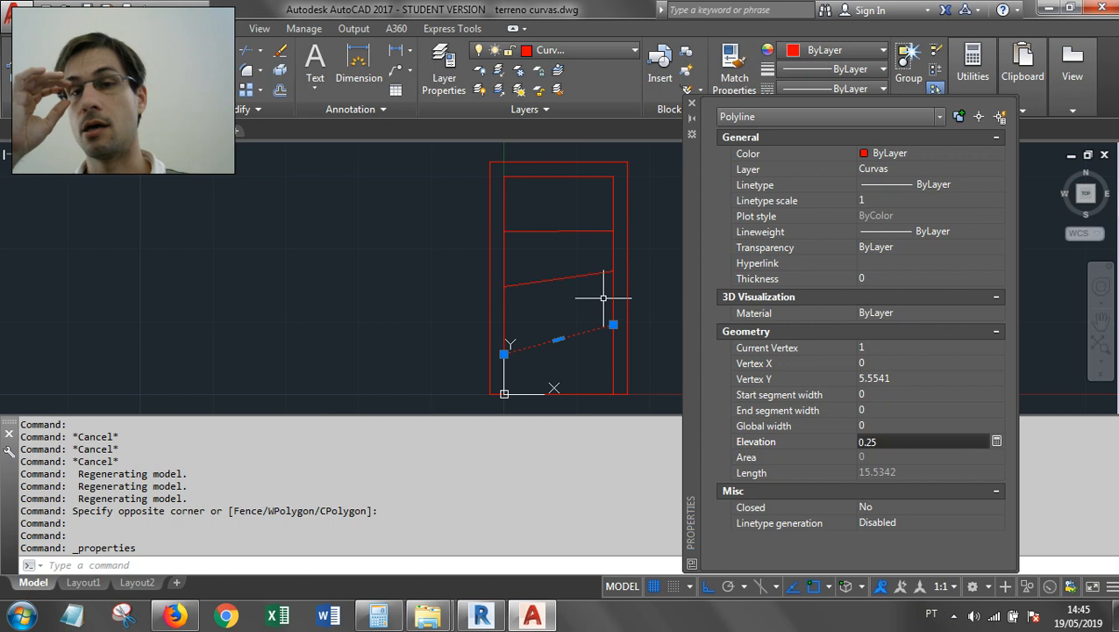
middle_drag(569, 346, 558, 323)
scroll(558, 323, down, 2)
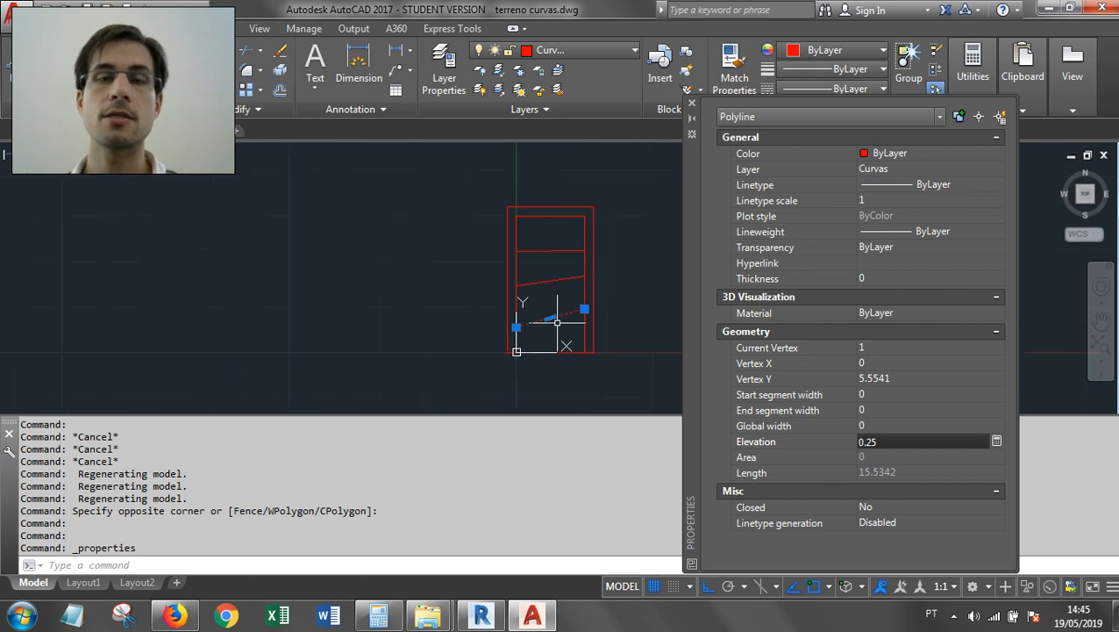
key(Escape)
key(Escape)
- Select all five contour lines crossing the lot and set their elevation to 1
click(568, 367)
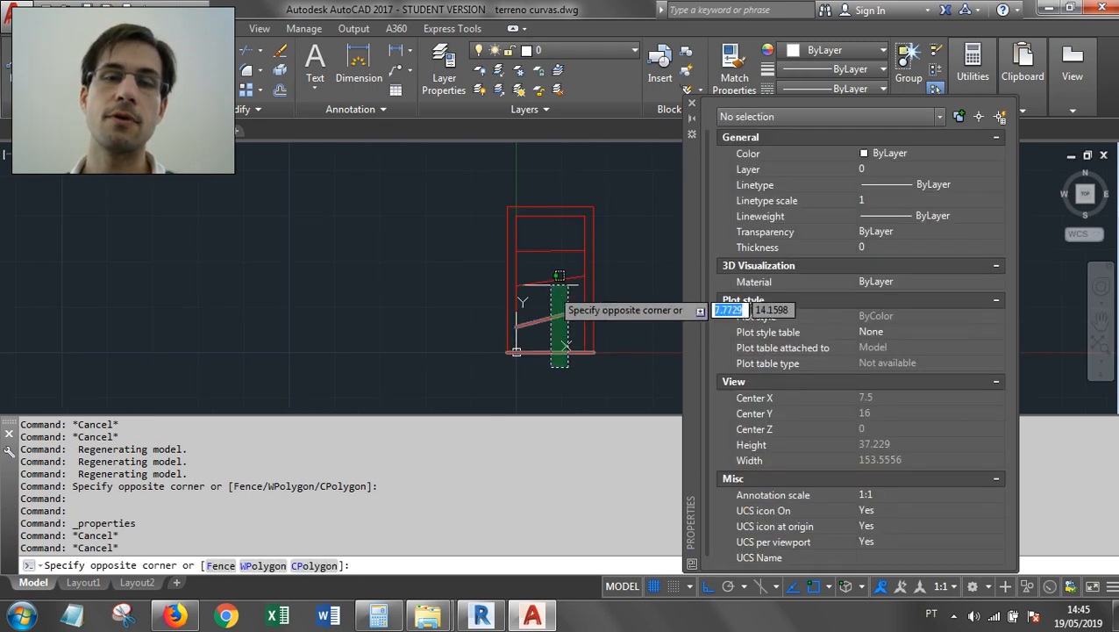
click(537, 188)
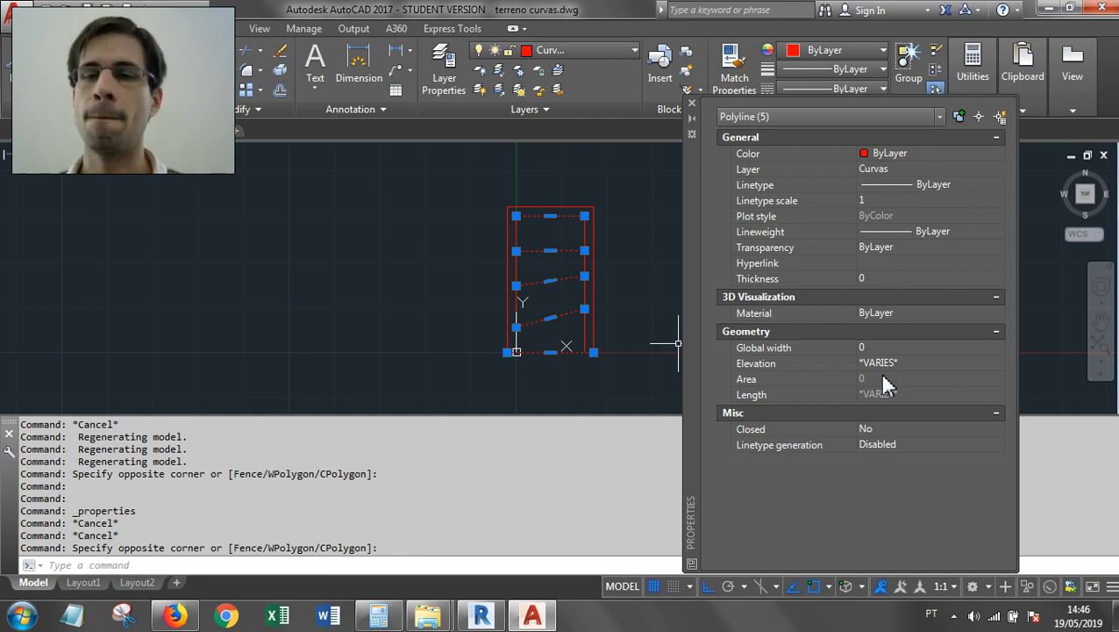
click(906, 363)
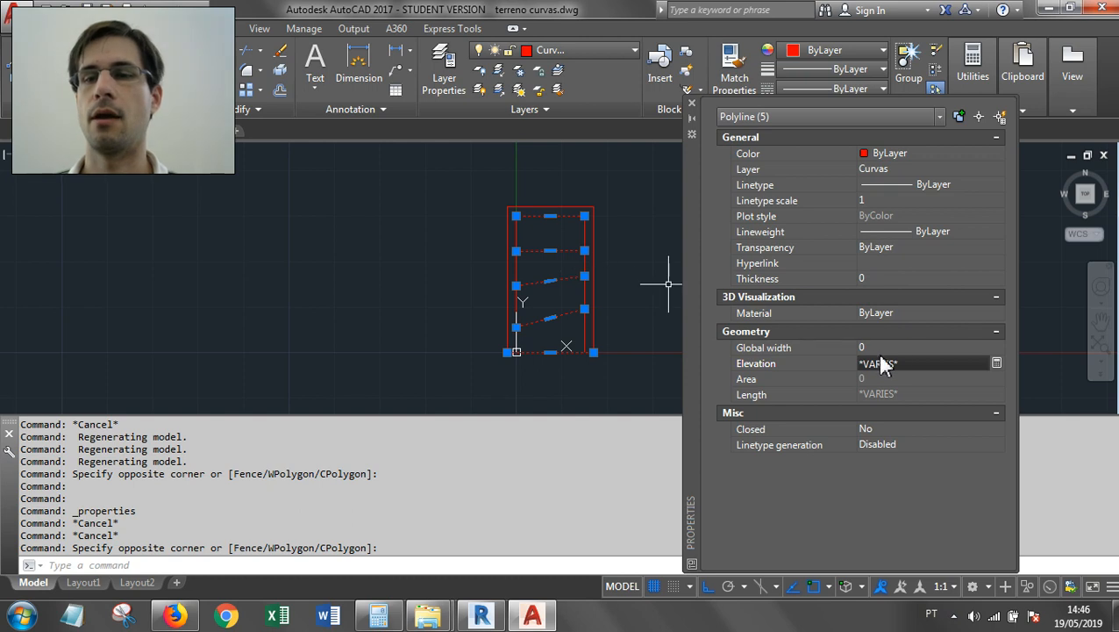
click(926, 374)
click(931, 363)
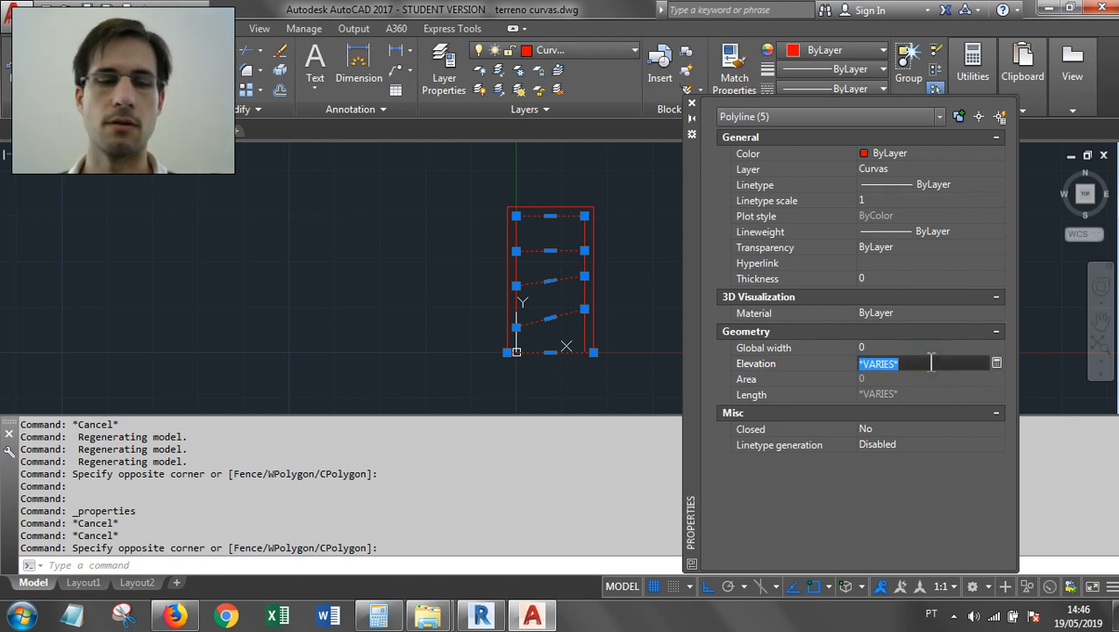
text(1)
key(Return)
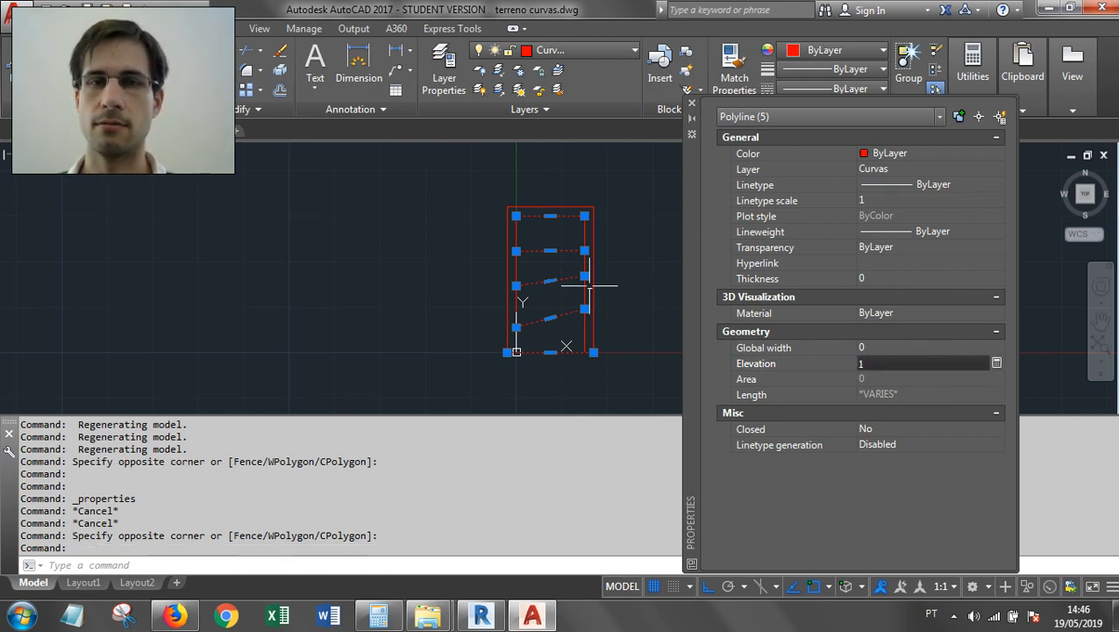
- Deselect the contour line farthest from the origin and set the other four contours' elevation to 0.75
shift+click(566, 218)
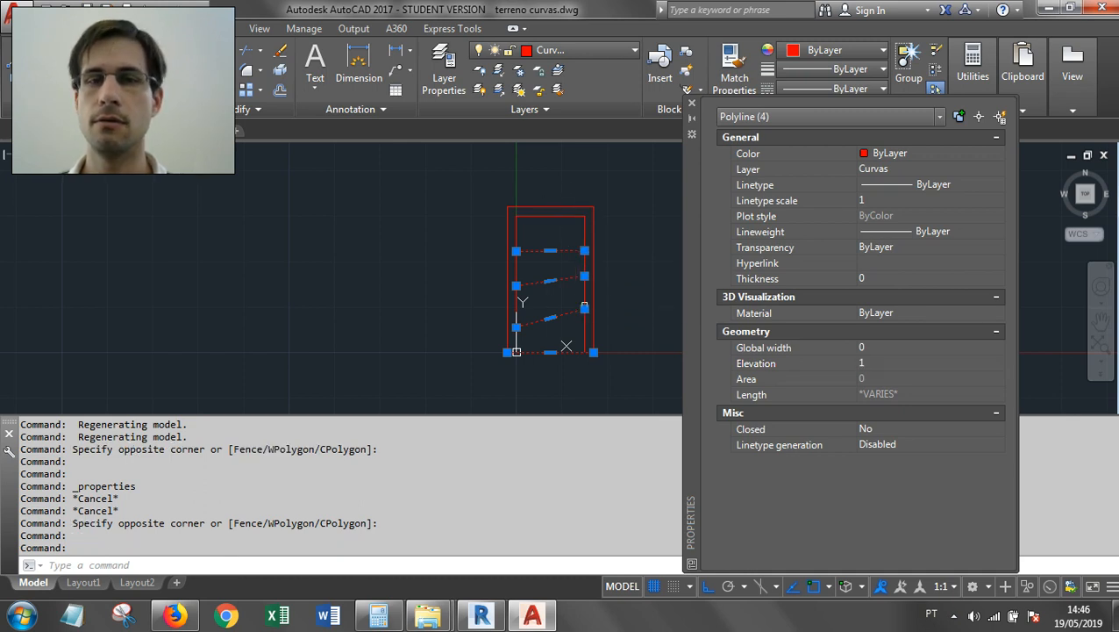
click(877, 363)
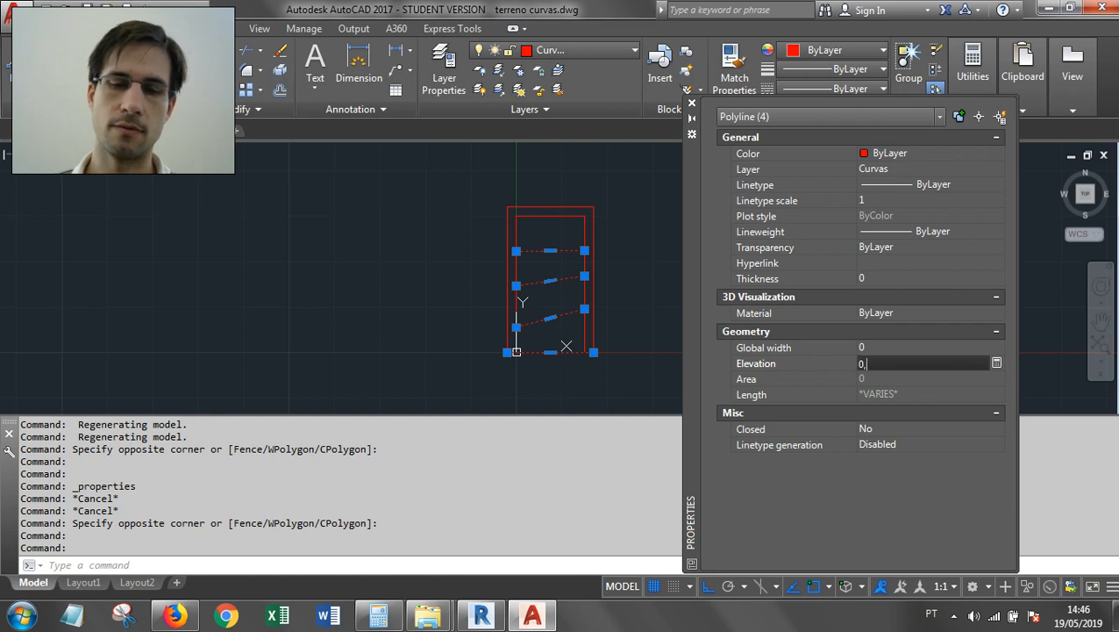
key(Return)
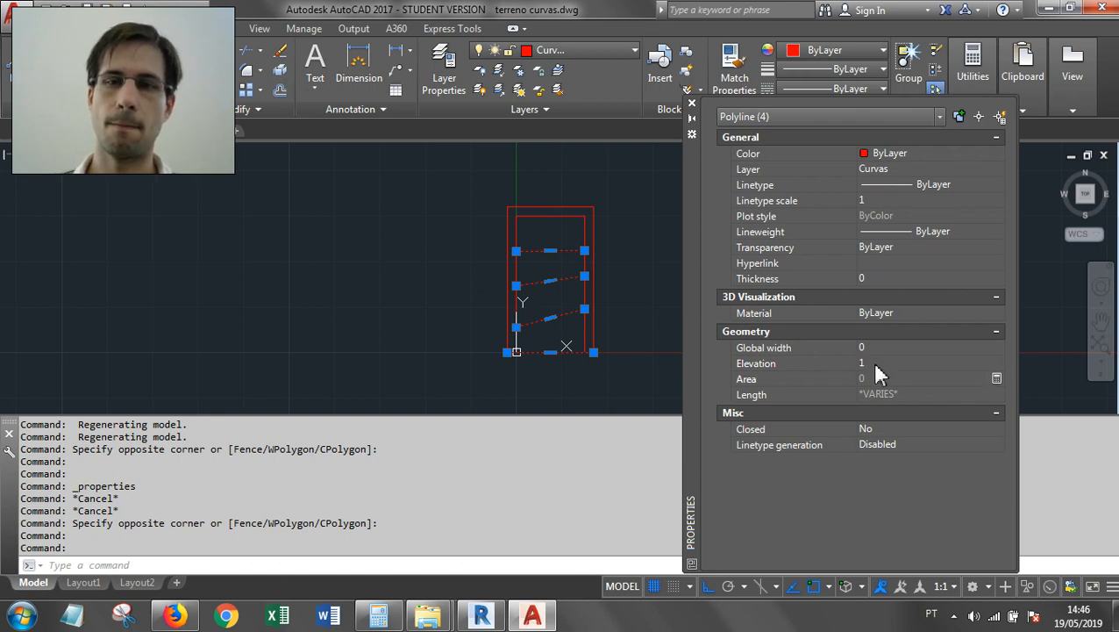
click(903, 364)
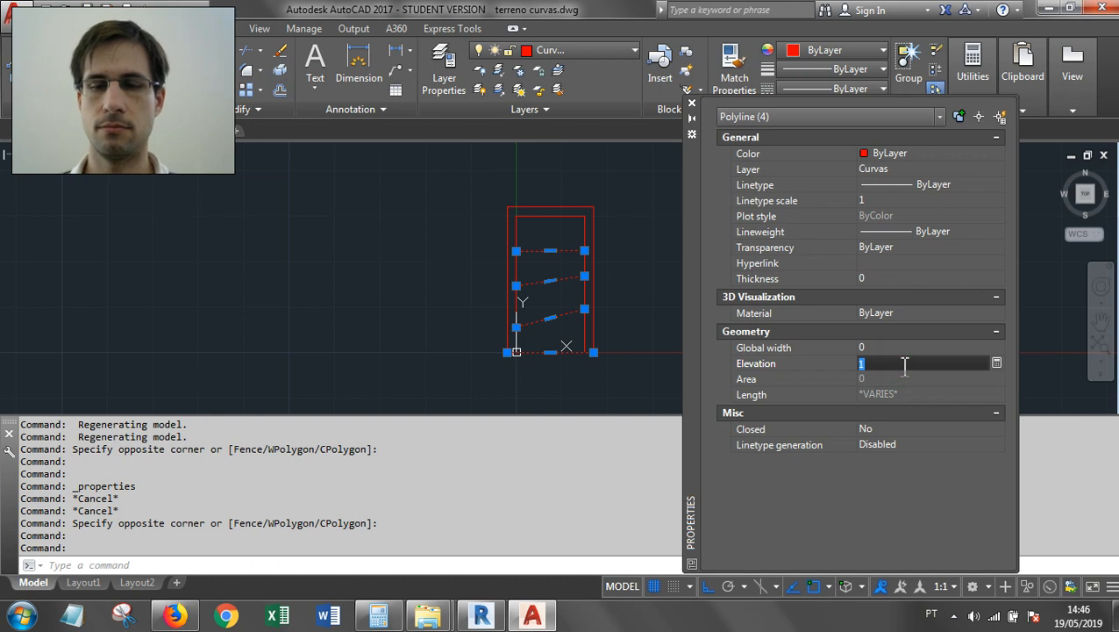
text(0.75)
key(Return)
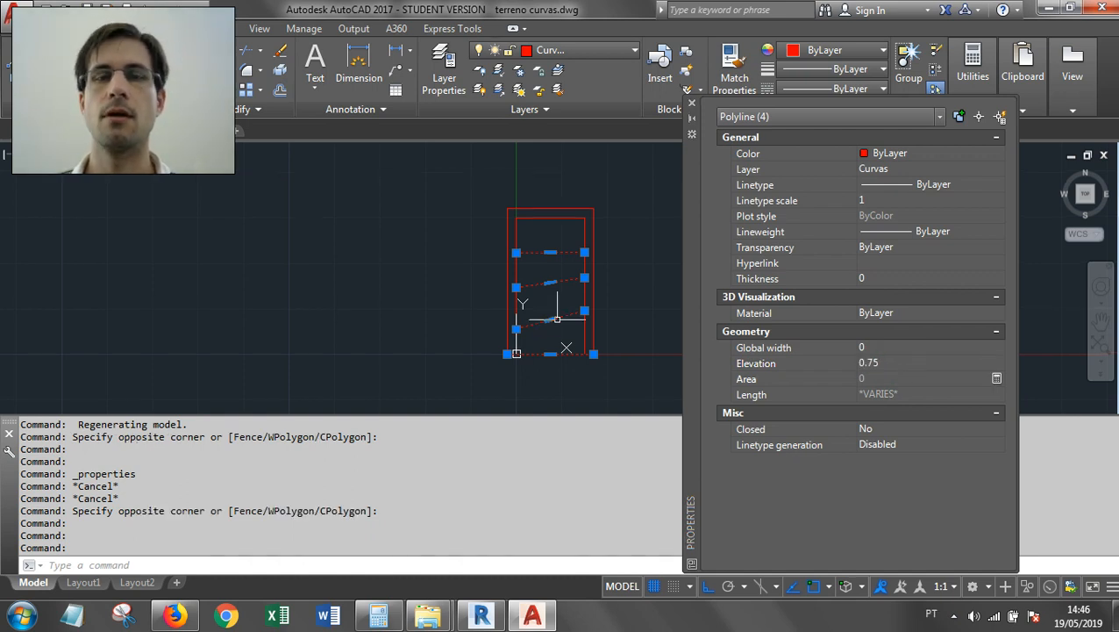
- Remove the farthest remaining contour from the selection and set the other three contours' elevation to 0.5
shift+click(575, 251)
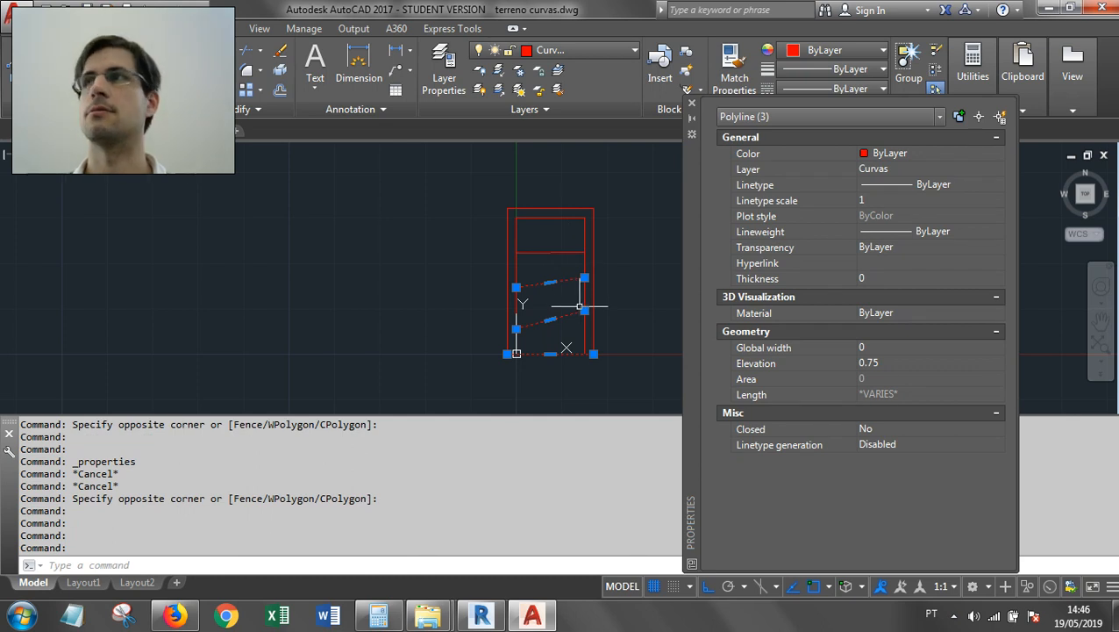
click(900, 362)
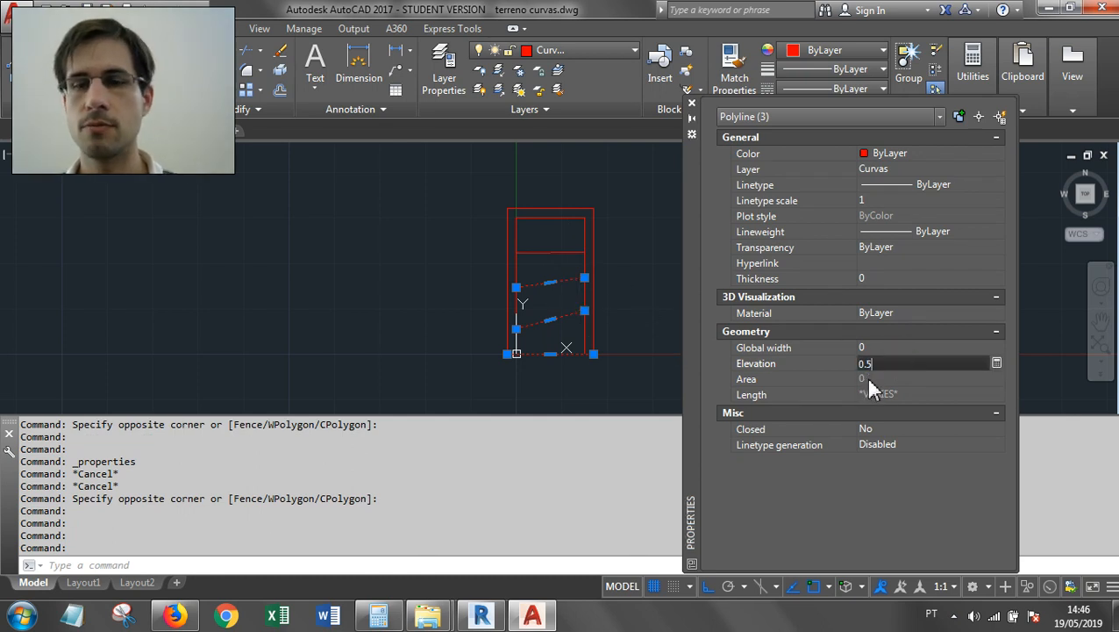
key(Return)
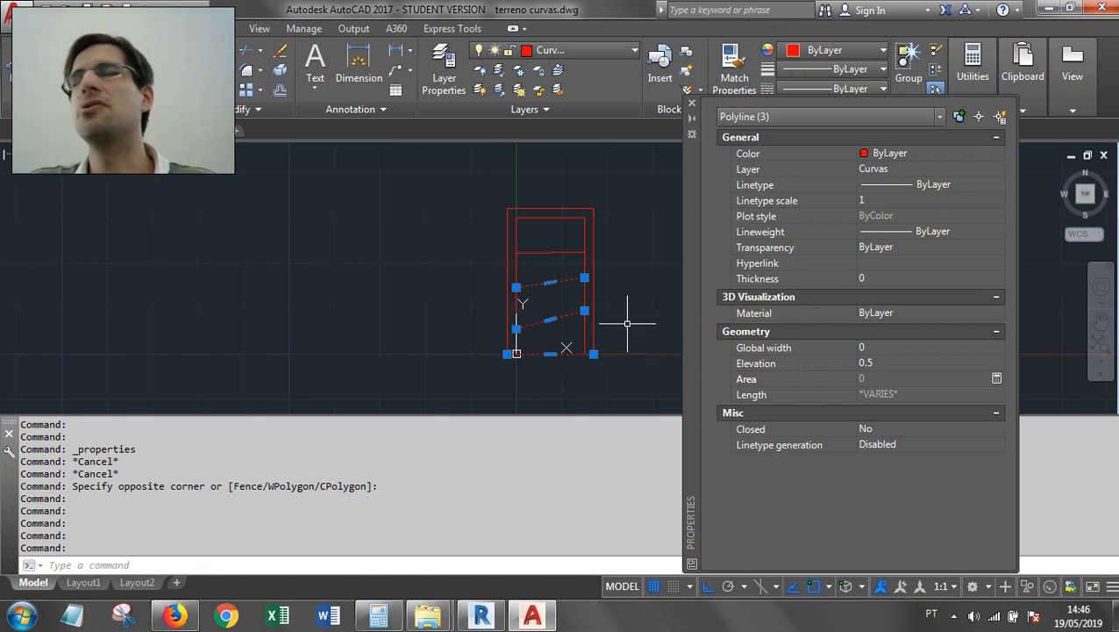
- Deselect the middle contour line and set the elevation of the two contours nearest the origin to 0.25
click(575, 301)
shift+click(552, 279)
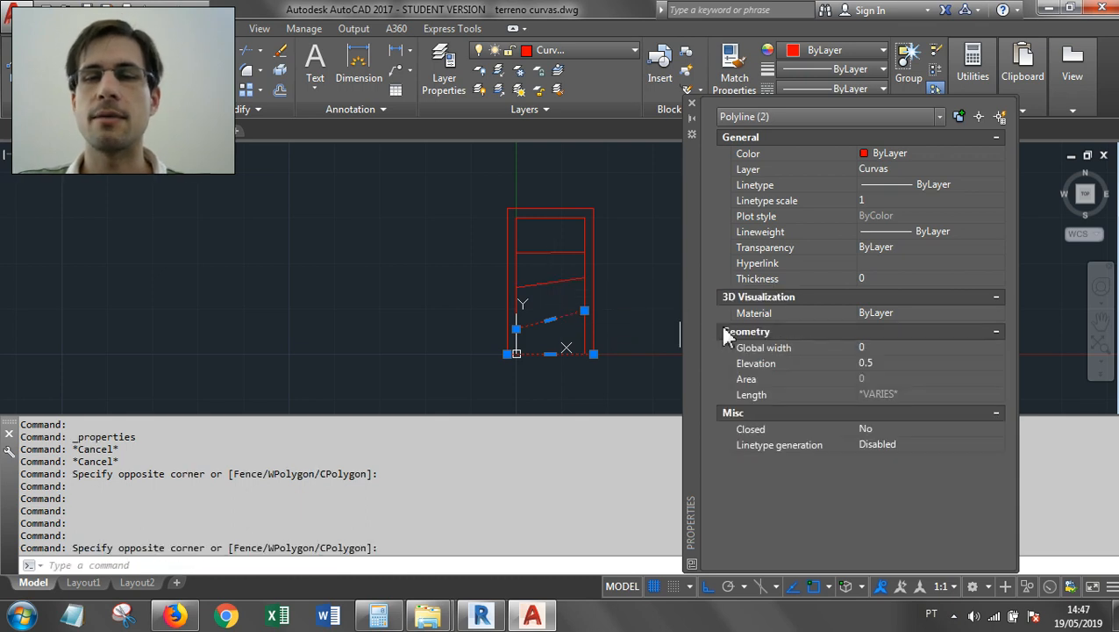
click(894, 363)
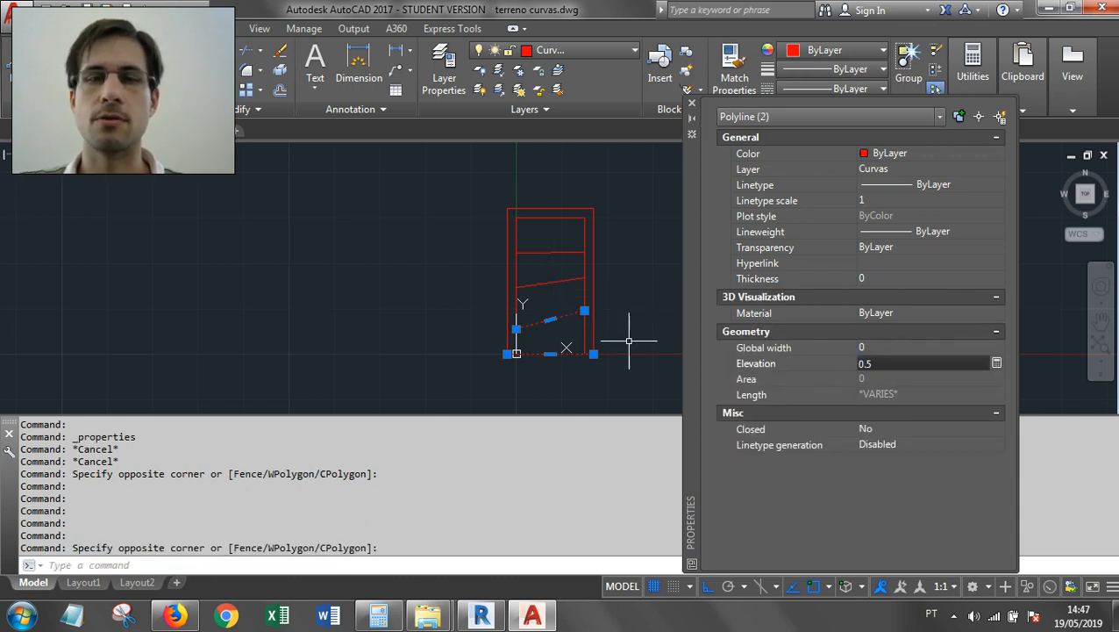
double_click(864, 363)
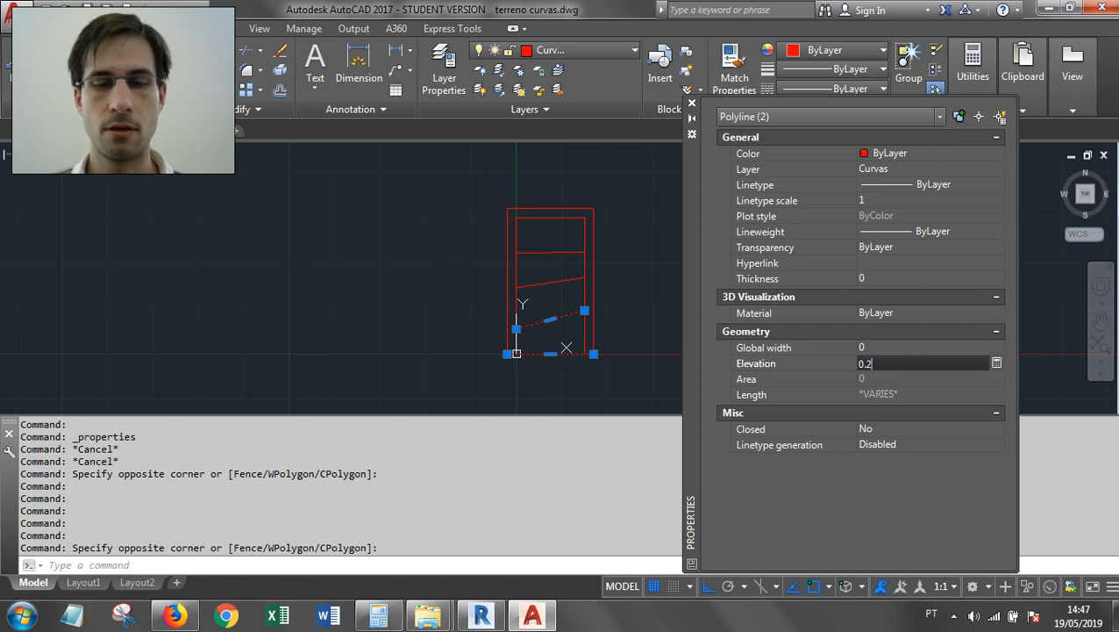
text(0.25)
key(Return)
- Leave only the contour along the X axis selected, set its elevation to 0, and clear the selection
middle_drag(565, 374, 564, 372)
shift+click(573, 326)
shift+click(557, 307)
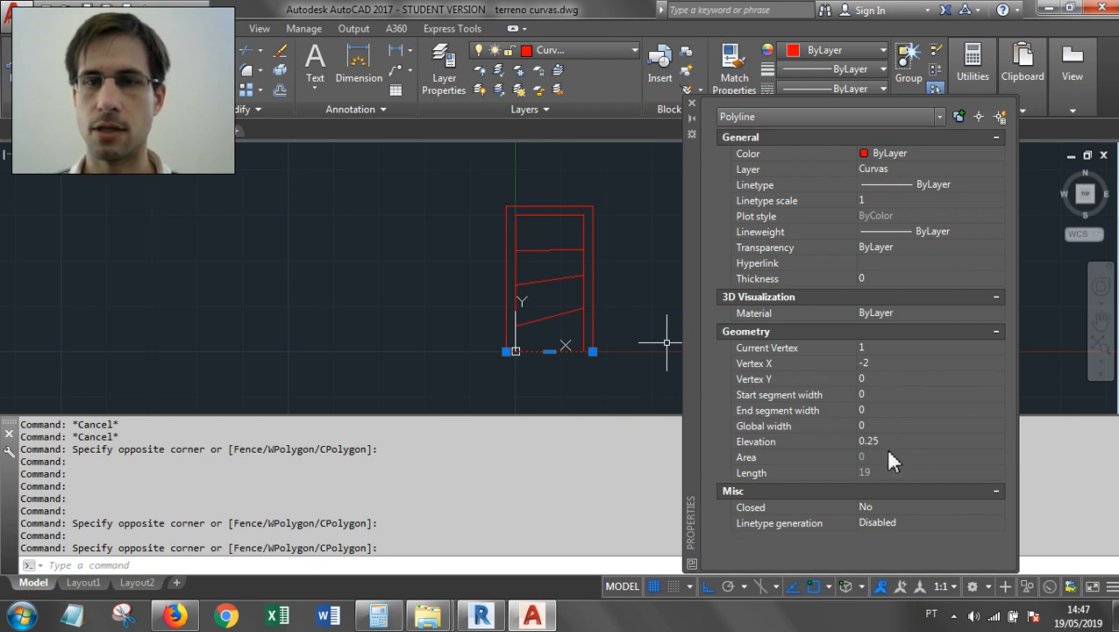
click(919, 441)
text(0)
key(Return)
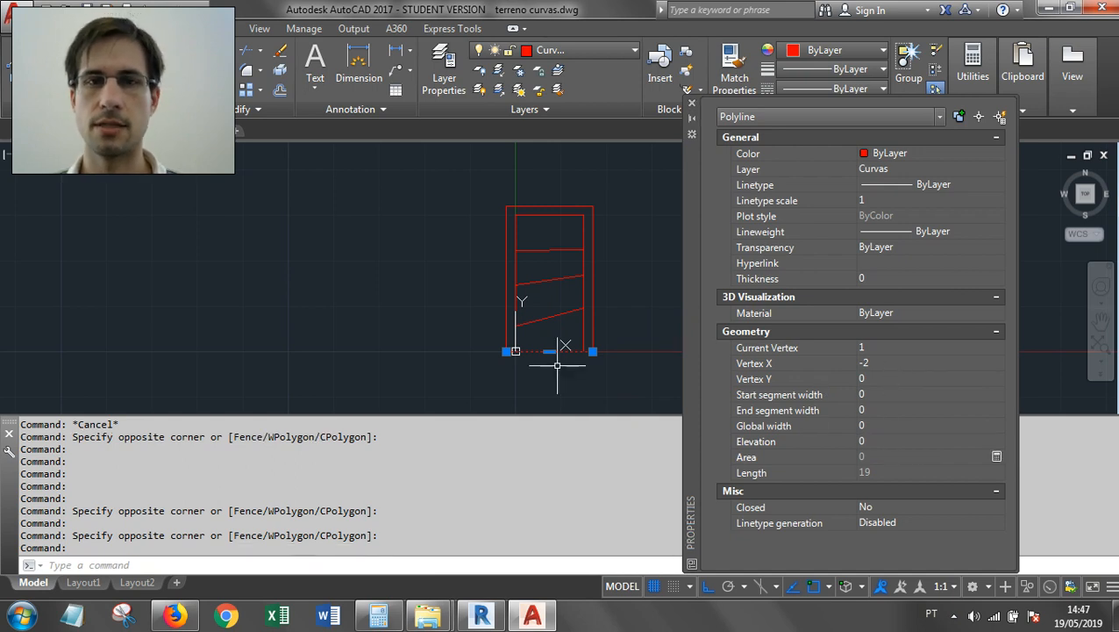
key(Escape)
key(Escape)
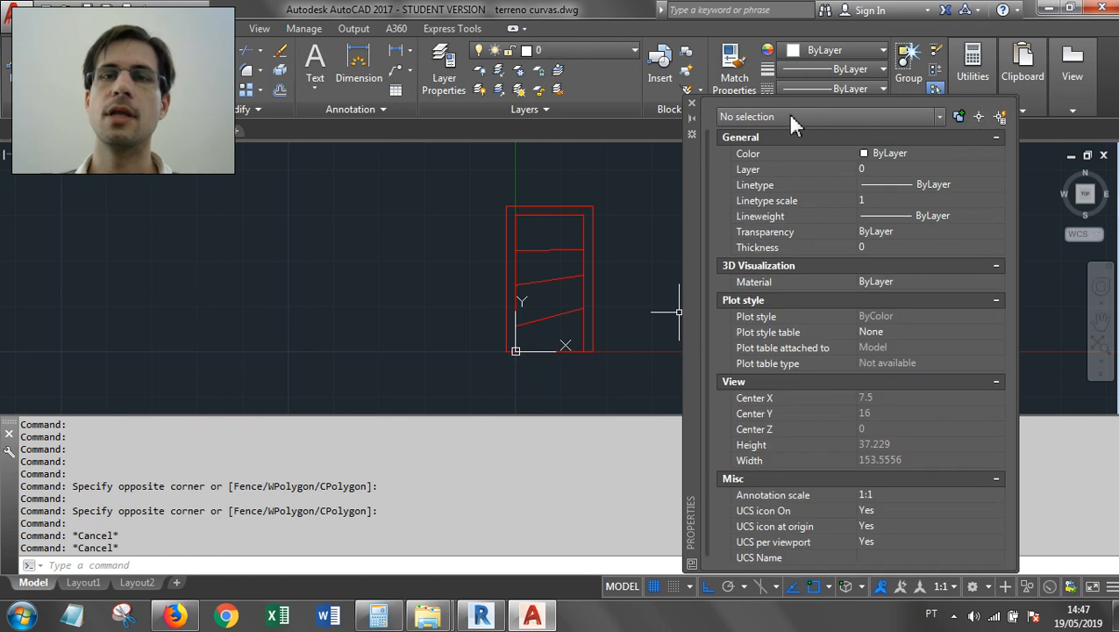
- Close the properties, view the contour heights in 3D, and return to the top view
click(692, 103)
shift+middle_drag(597, 357, 571, 272)
scroll(569, 187, up, 4)
scroll(575, 179, down, 2)
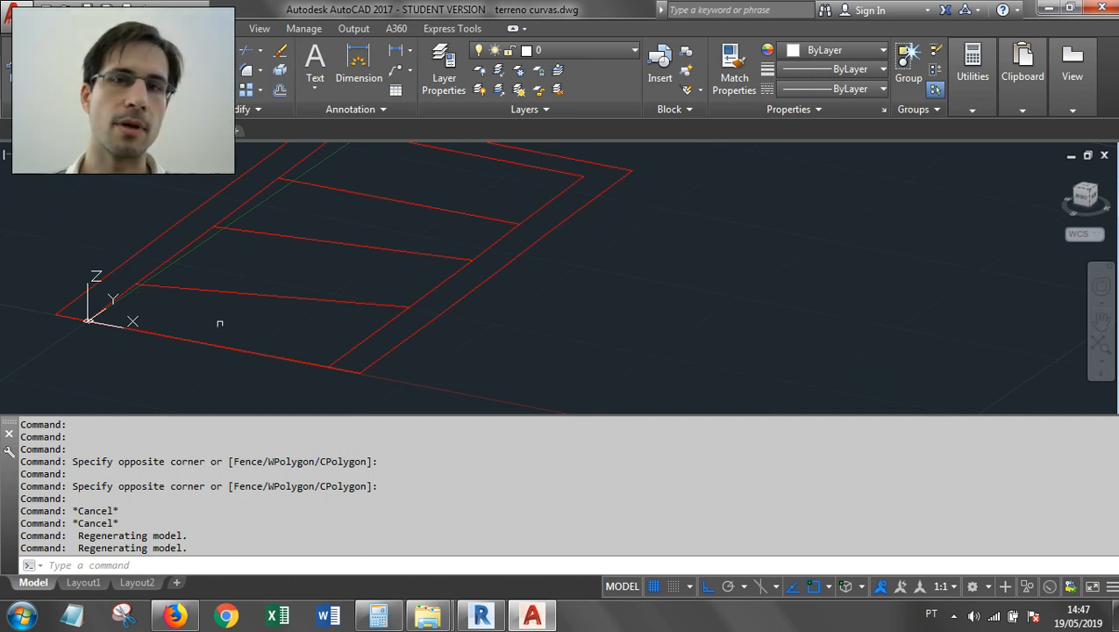
scroll(510, 247, down, 2)
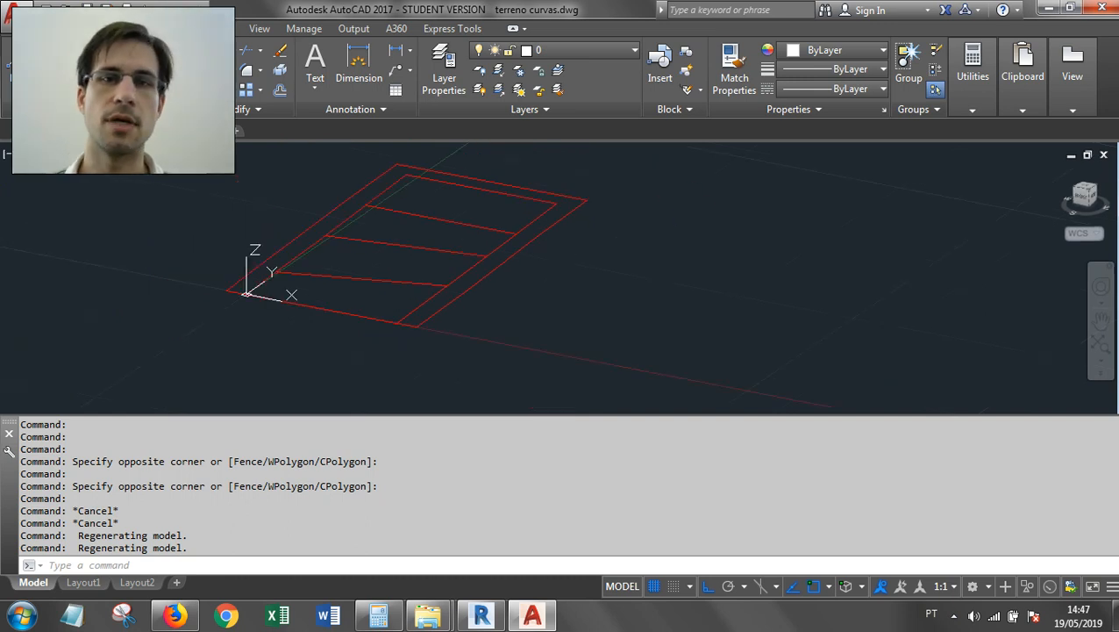
click(1083, 193)
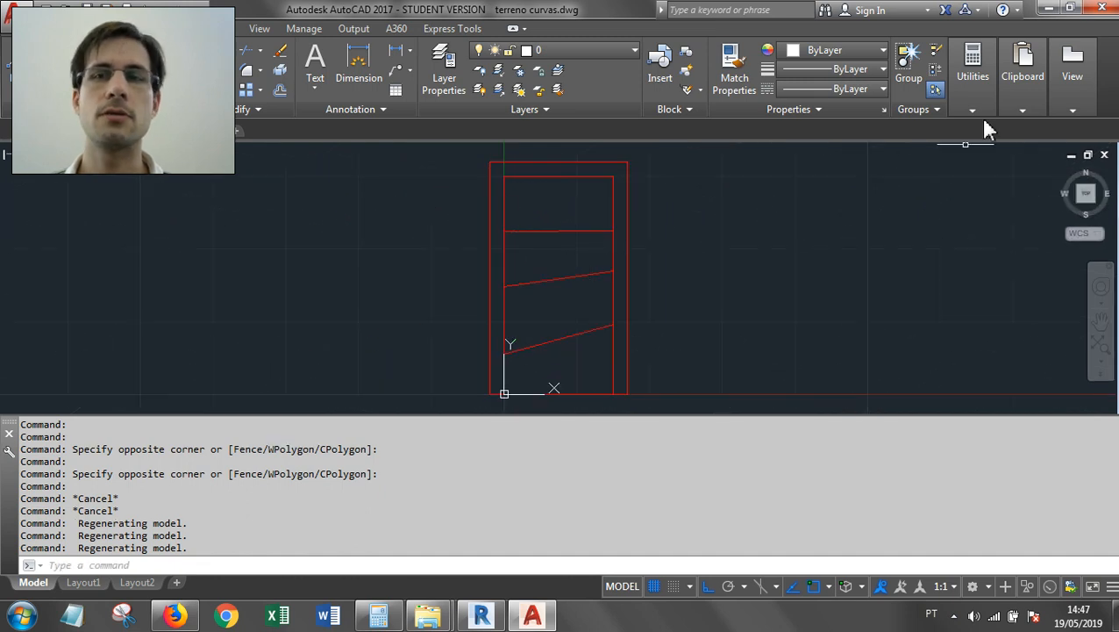
- Glance at the Revit house model, and measure in AutoCAD the offset between the inner lot corner and the outer outline
click(1047, 10)
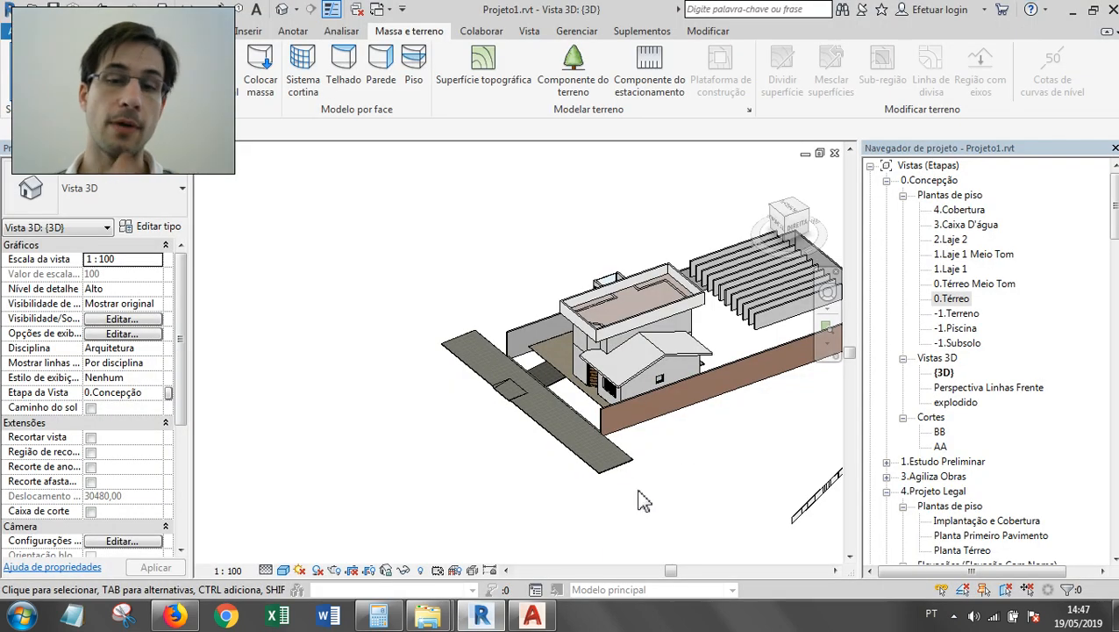
click(533, 614)
text(DI)
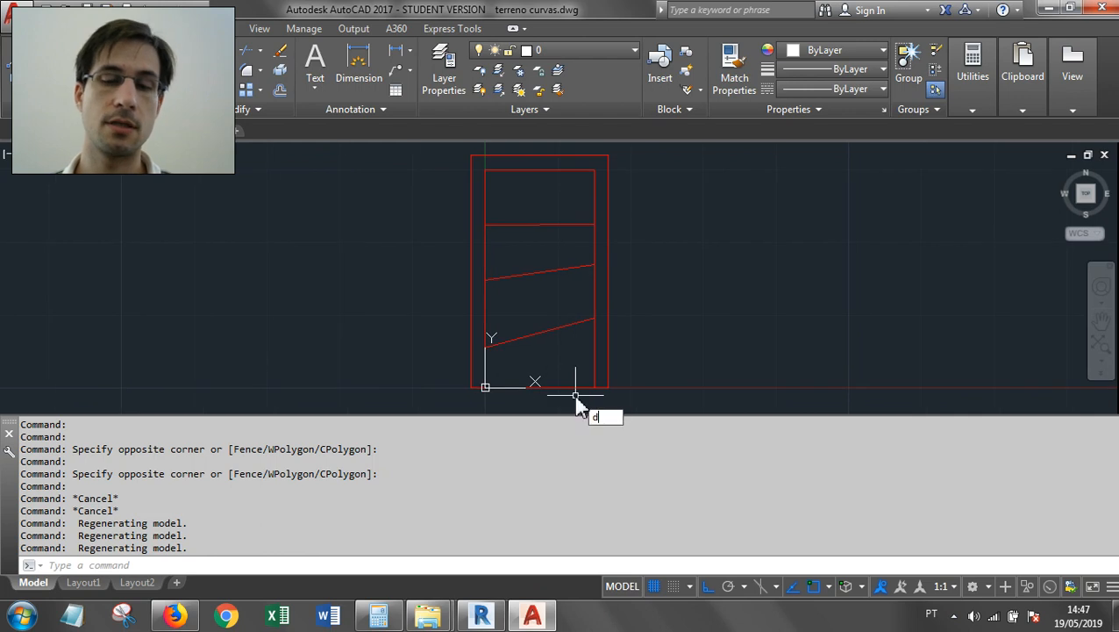
key(Return)
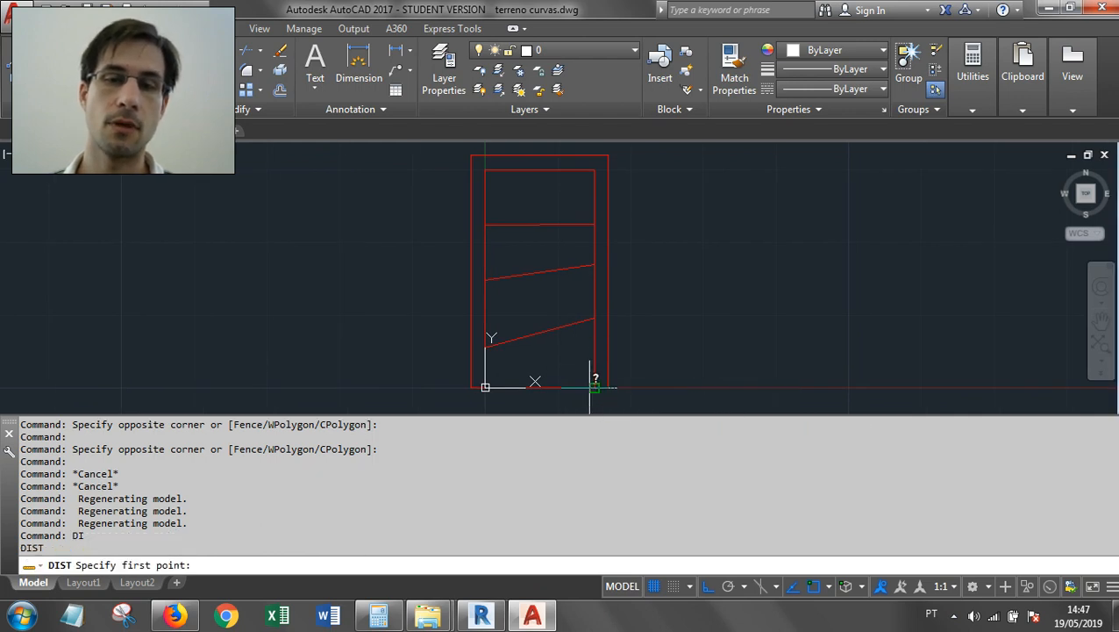
click(595, 387)
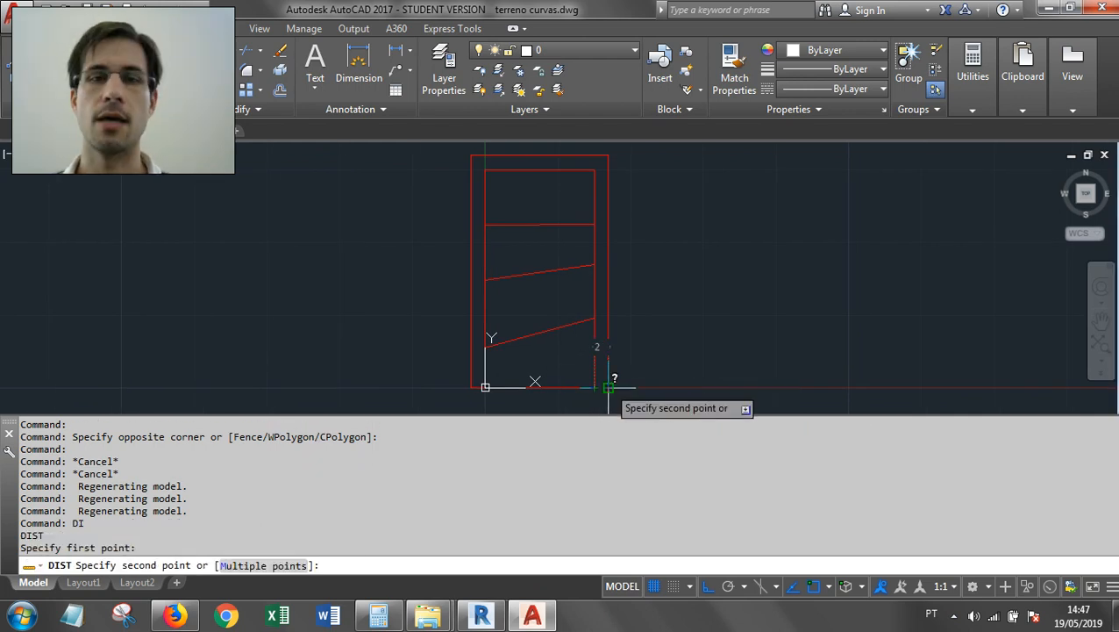
key(Escape)
key(Escape)
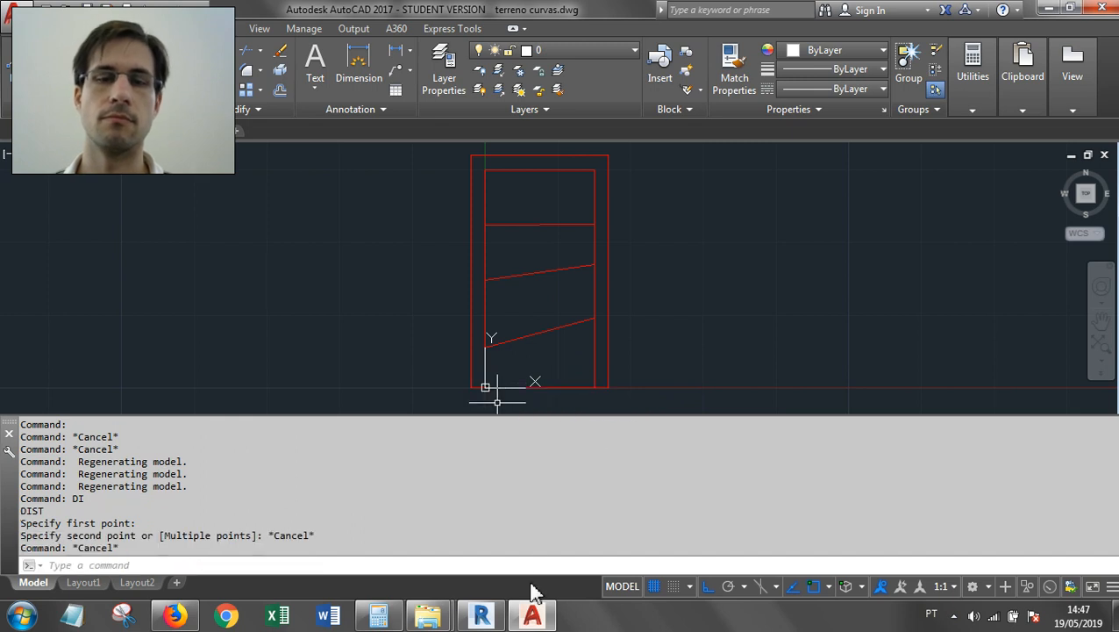
- Switch to Revit and open the -1.Terreno floor plan
click(482, 616)
mouse_move(631, 449)
shift+middle_down()
mouse_move(653, 478)
mouse_move(645, 462)
shift+middle_up()
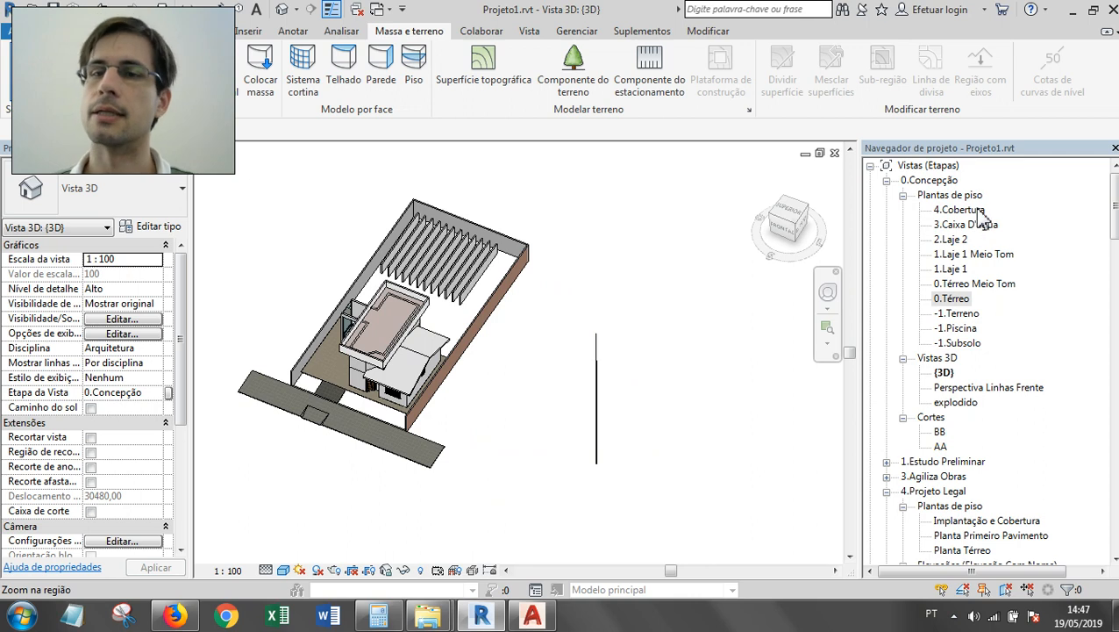
double_click(963, 313)
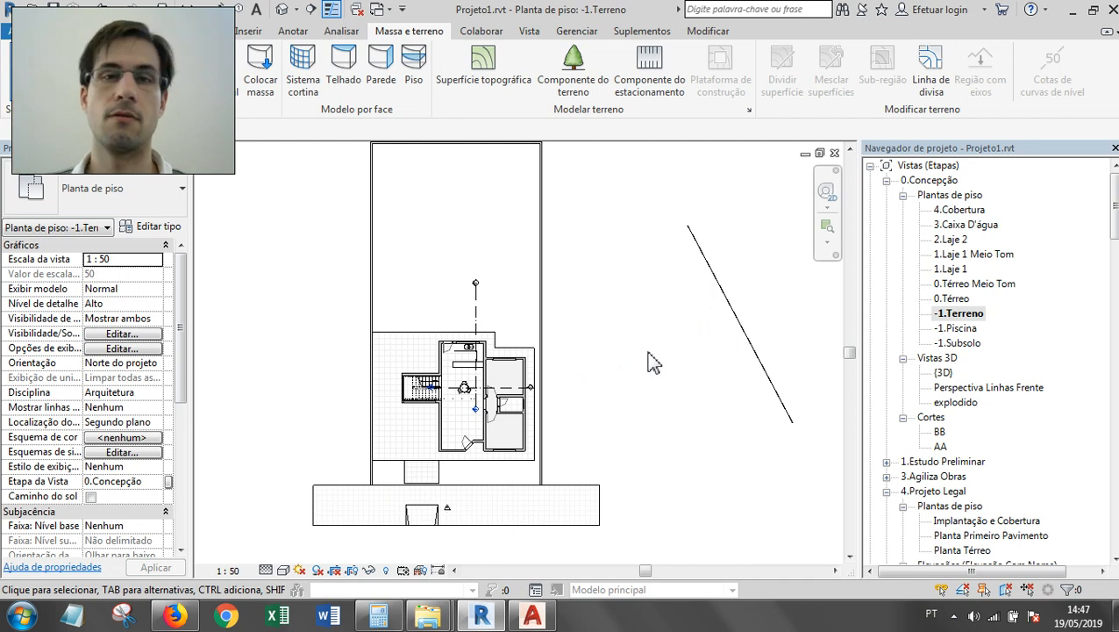
scroll(653, 362, down, 1)
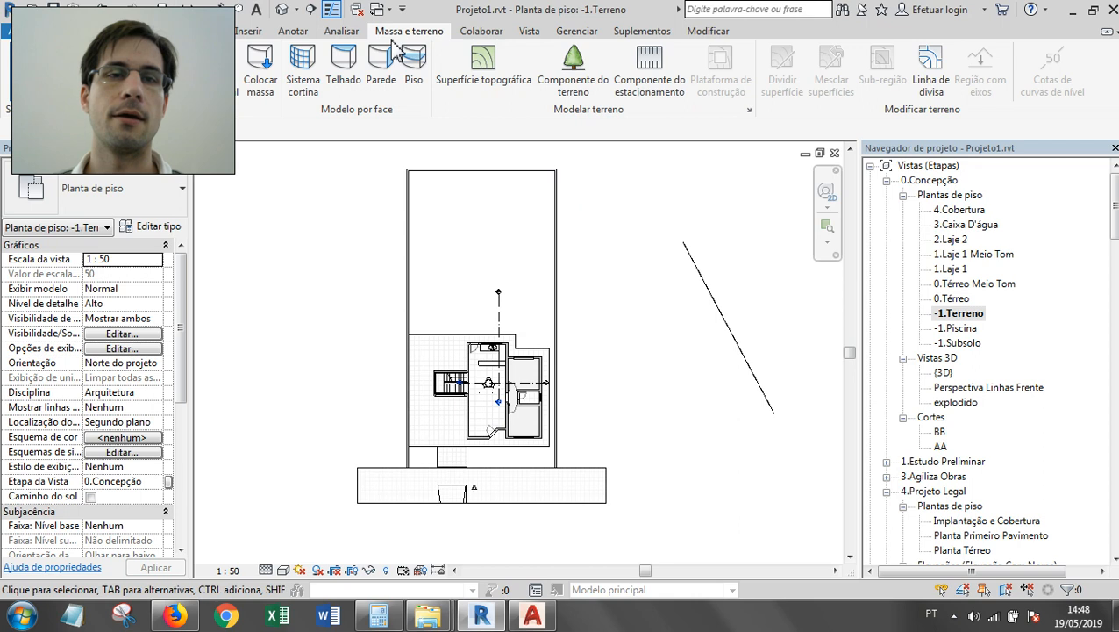
- Start a CAD link and choose the drawing terreno curvas.dwg from the Curso Revit folder
click(248, 30)
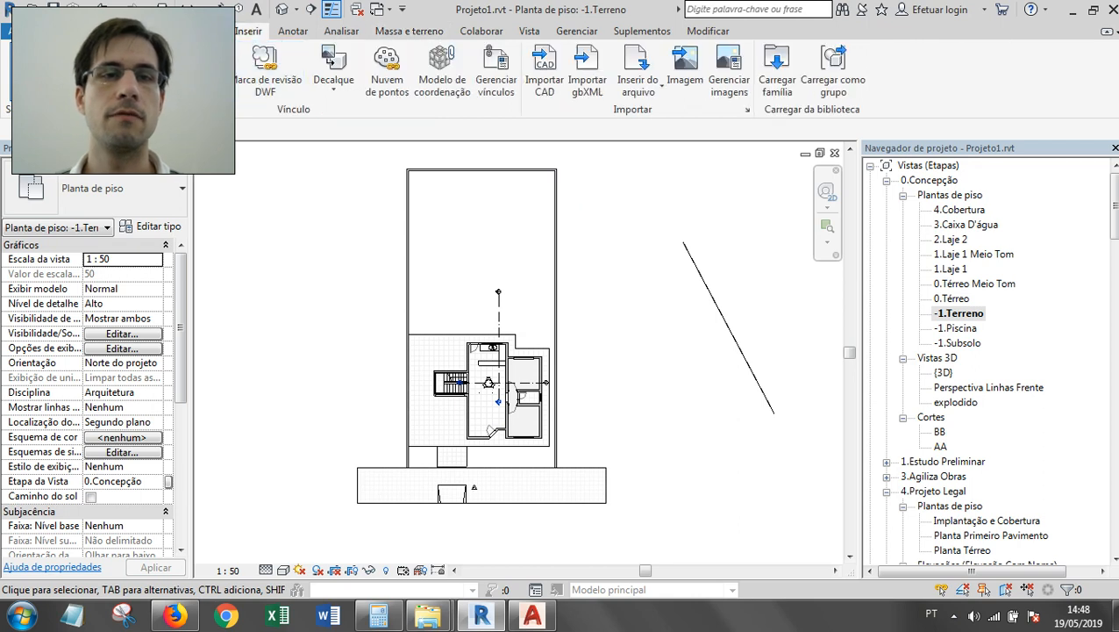
click(210, 70)
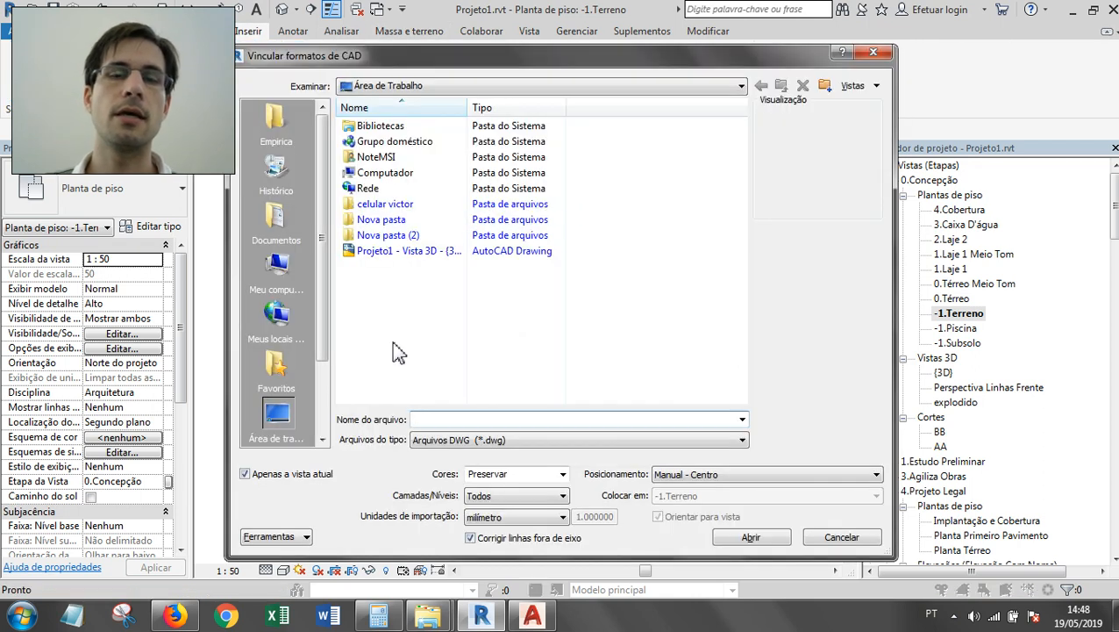
click(275, 220)
double_click(393, 189)
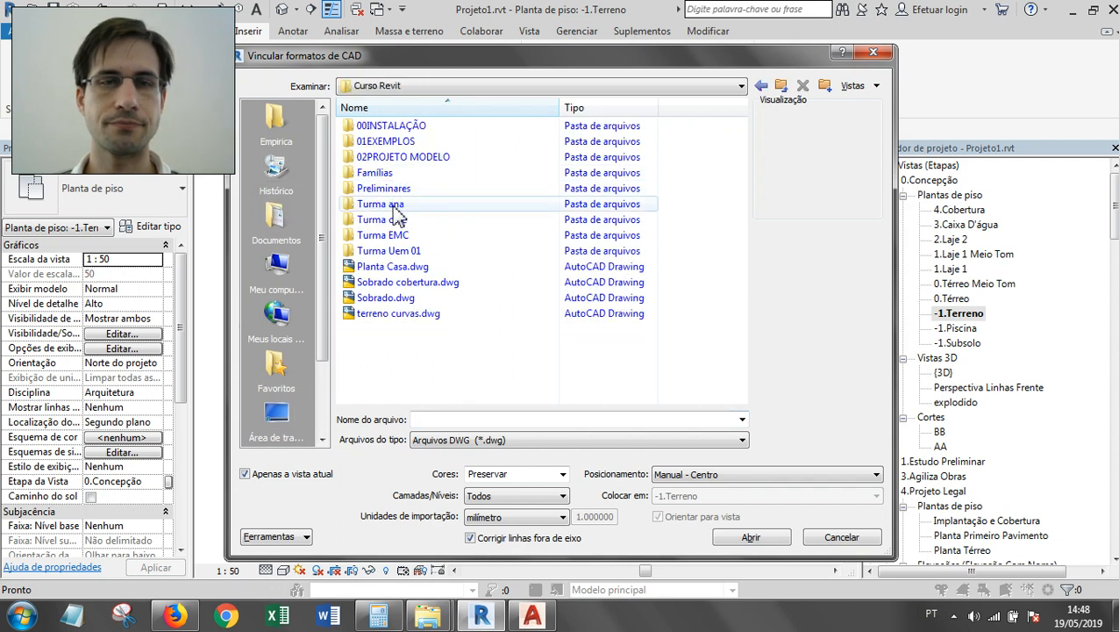
click(416, 318)
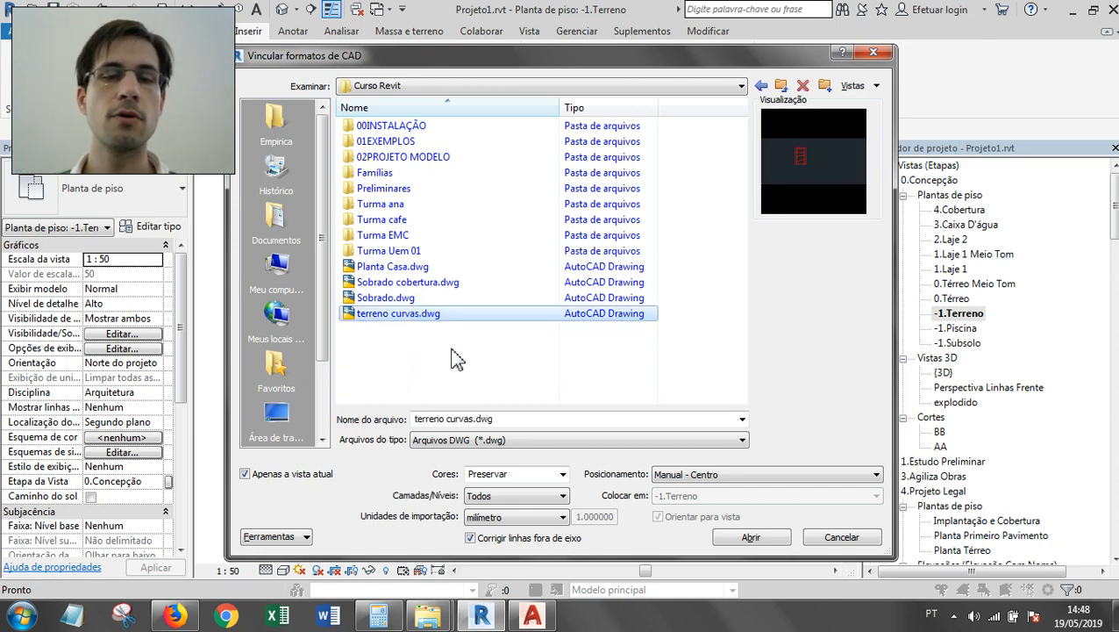
- Turn off the current-view-only option for the link and keep -1.Terreno as its placement level
click(247, 475)
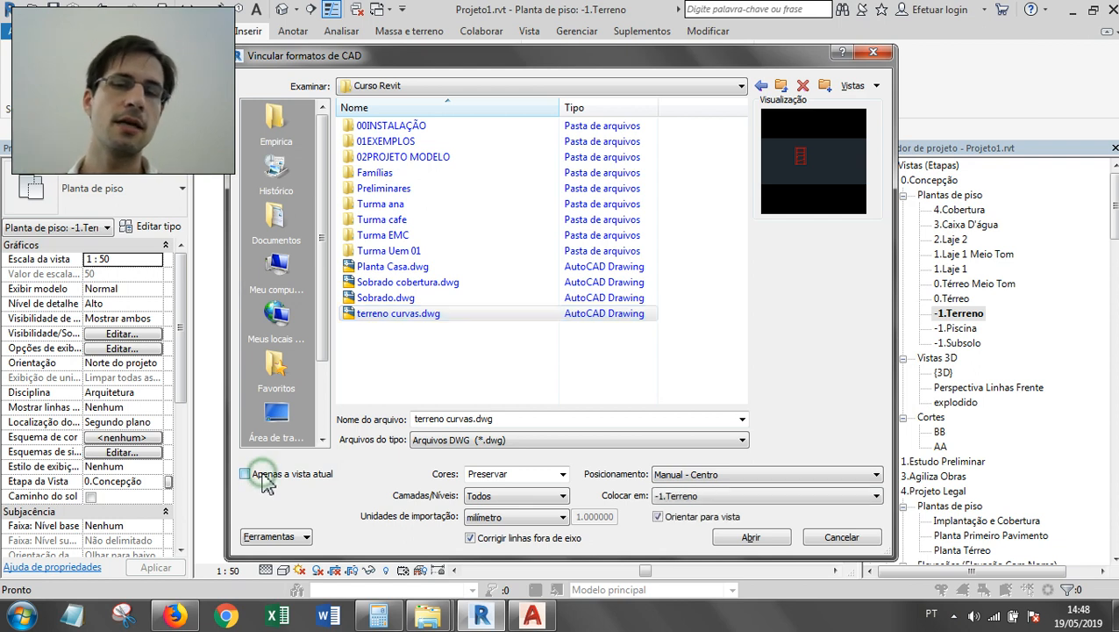
click(264, 476)
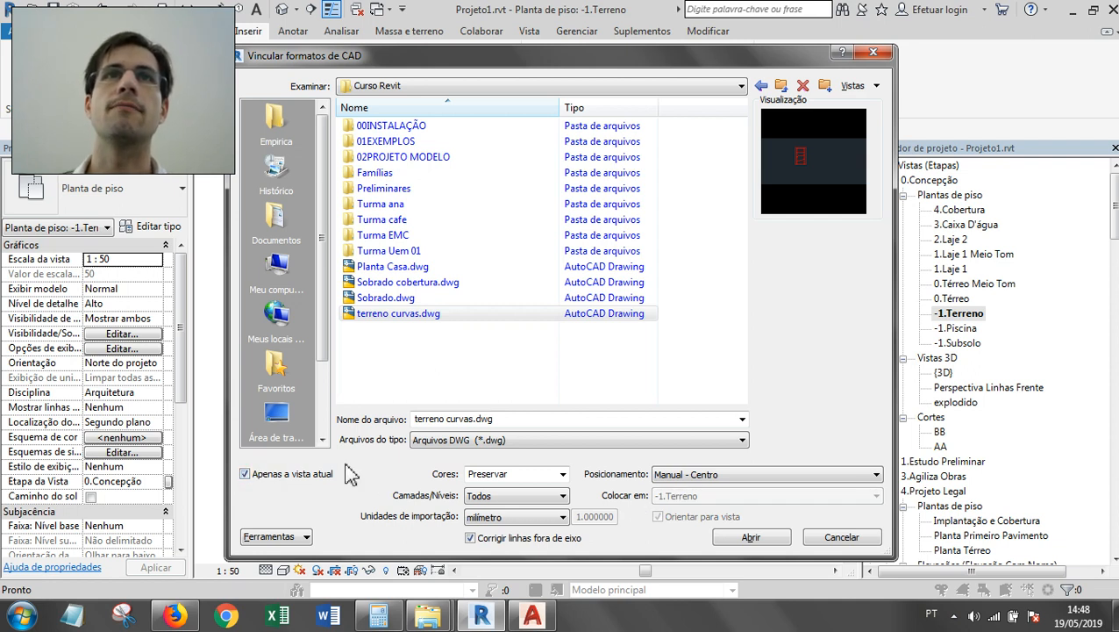
click(283, 475)
click(689, 496)
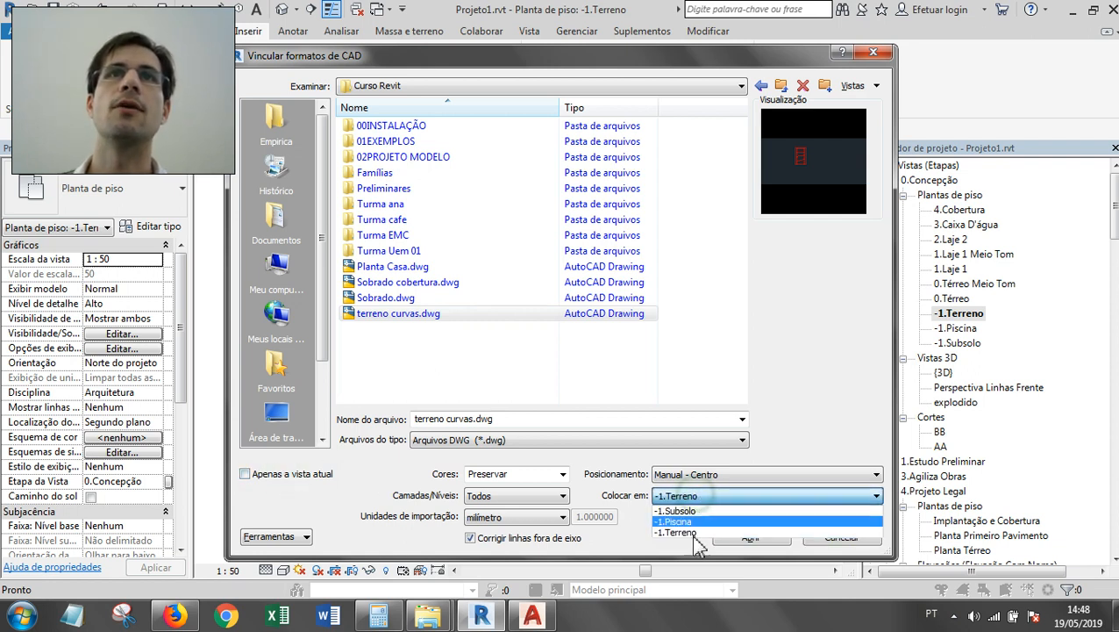
click(684, 496)
click(302, 473)
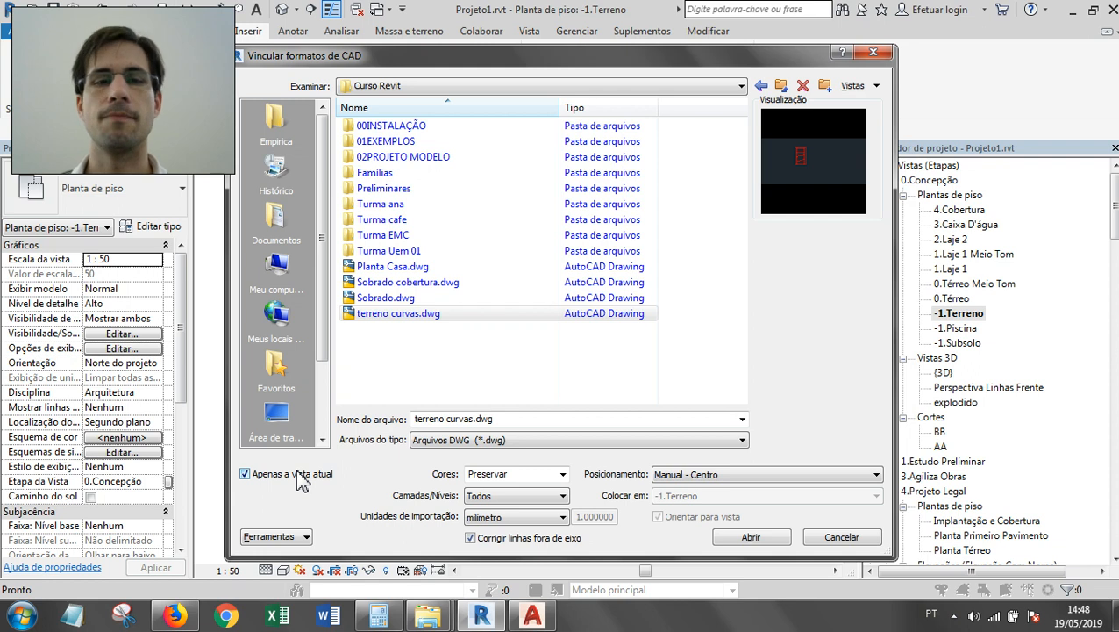
click(299, 475)
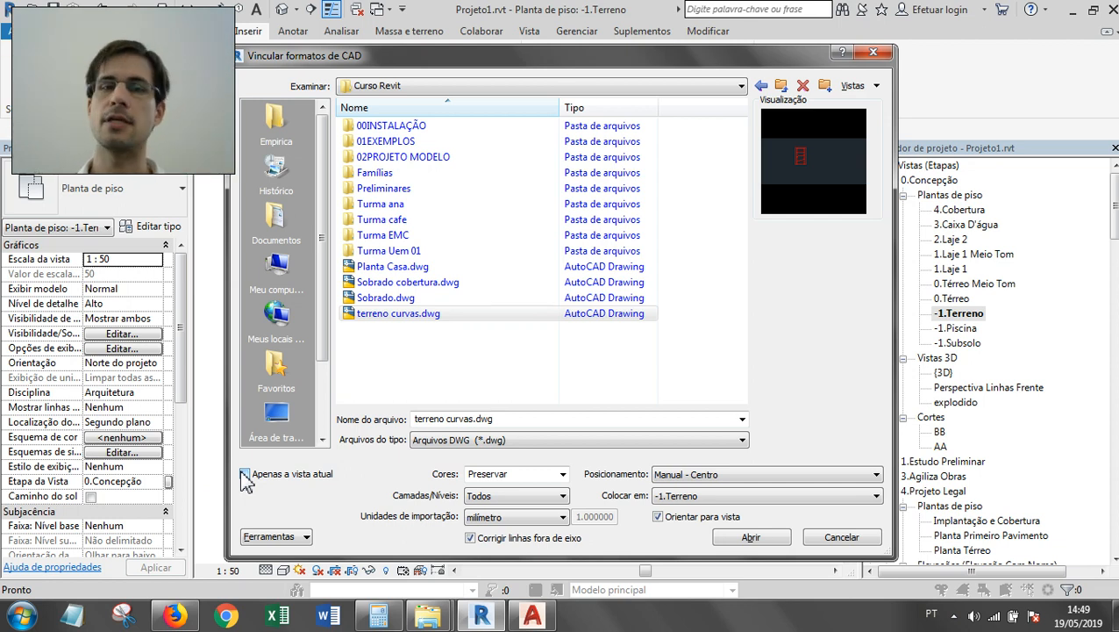
- Set the import units to metres, disable off-axis line correction, and place the linked drawing beside the house plan
click(505, 519)
click(484, 564)
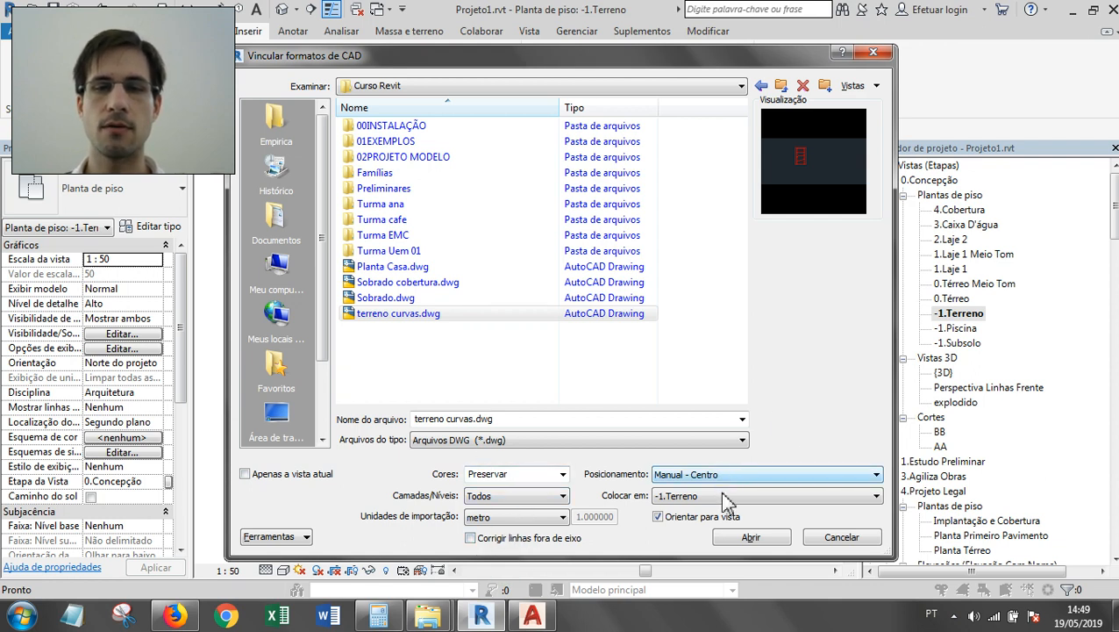
click(744, 538)
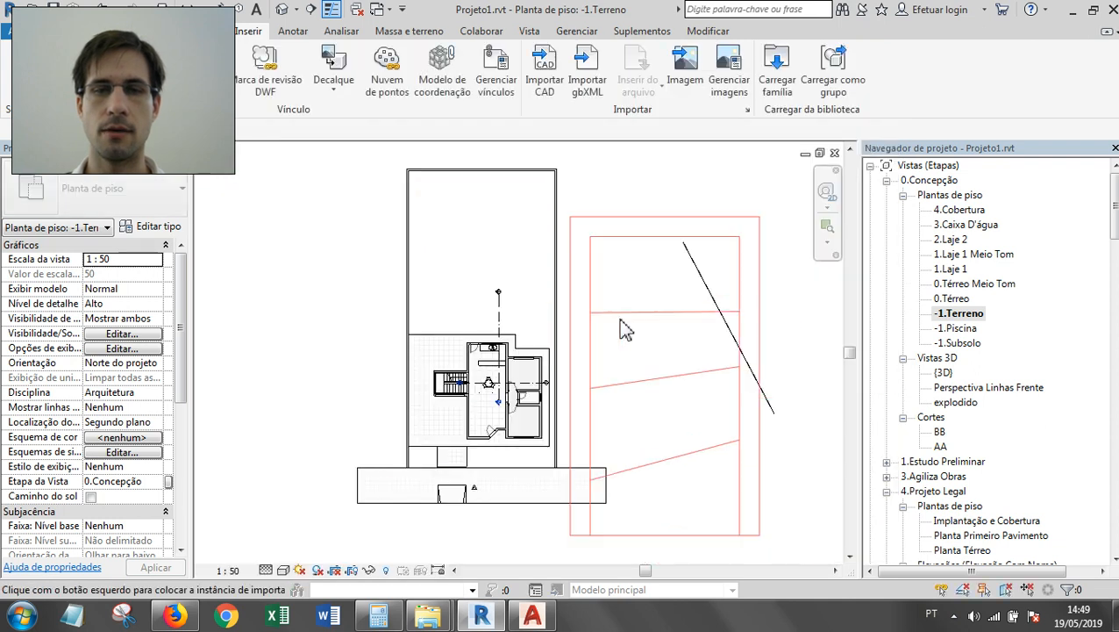
click(708, 337)
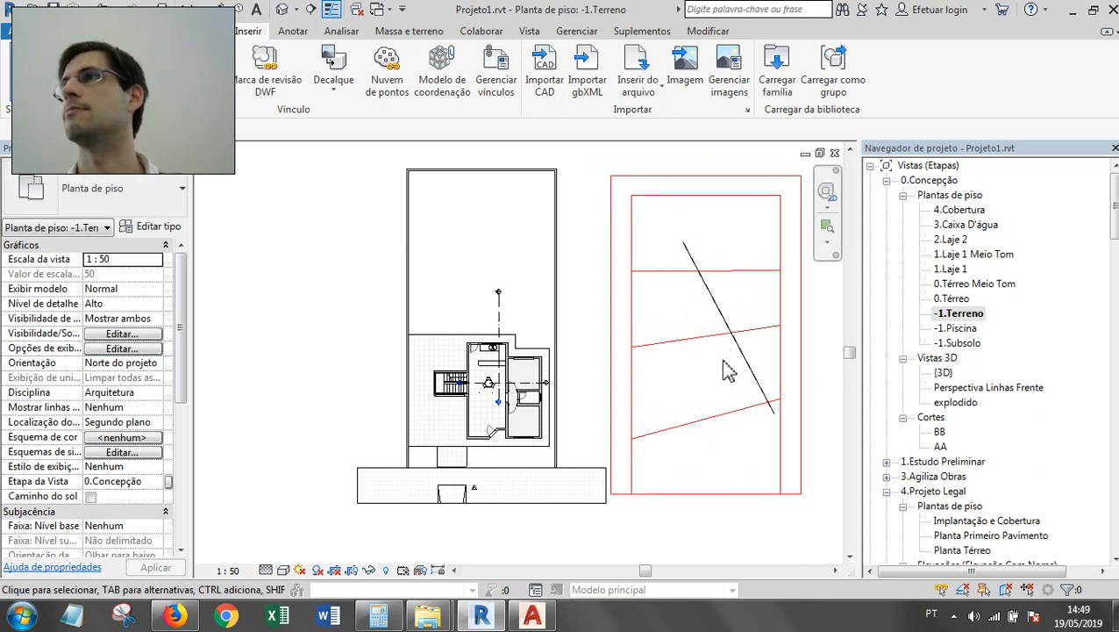
- Move the linked drawing by its inner lower-left lot corner onto the lot wall's lower-left corner at the sidewalk
click(660, 339)
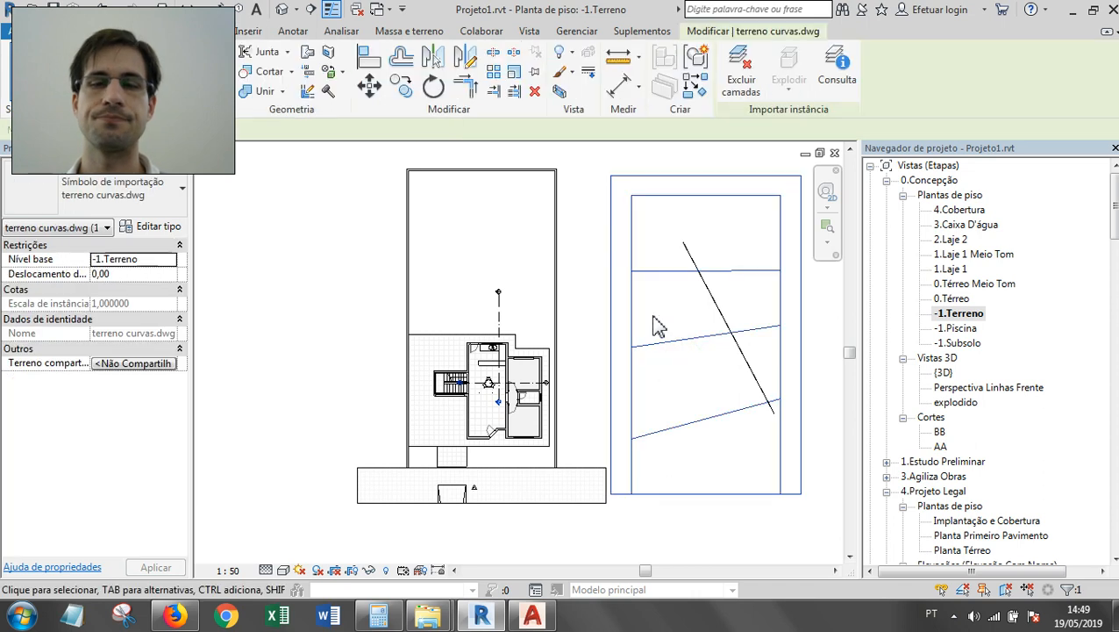
key(m)
key(v)
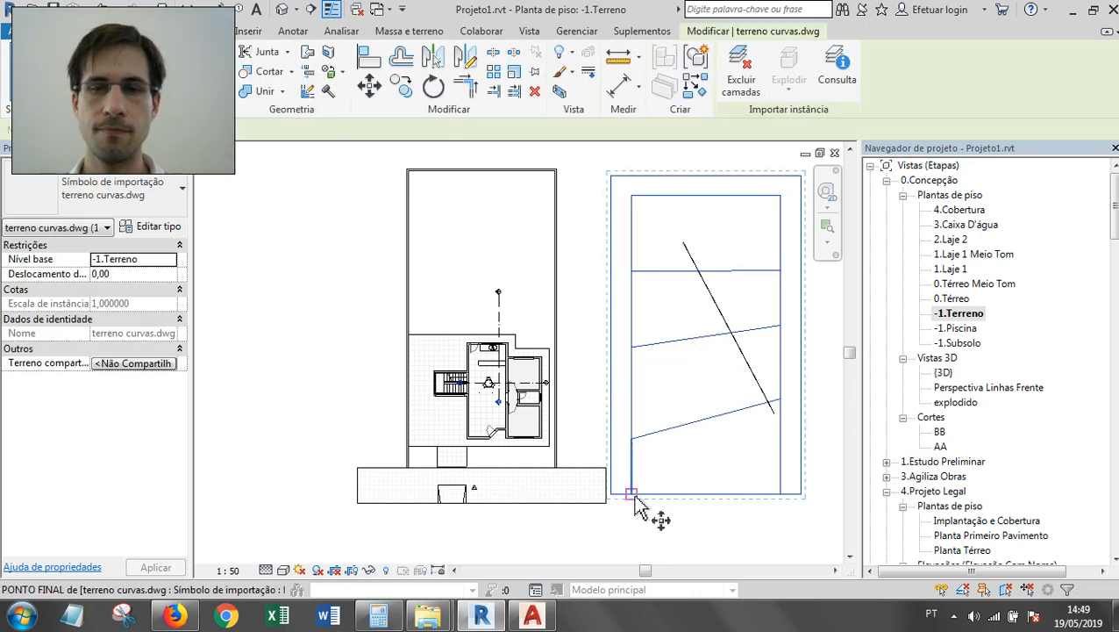
click(635, 496)
scroll(395, 481, up, 6)
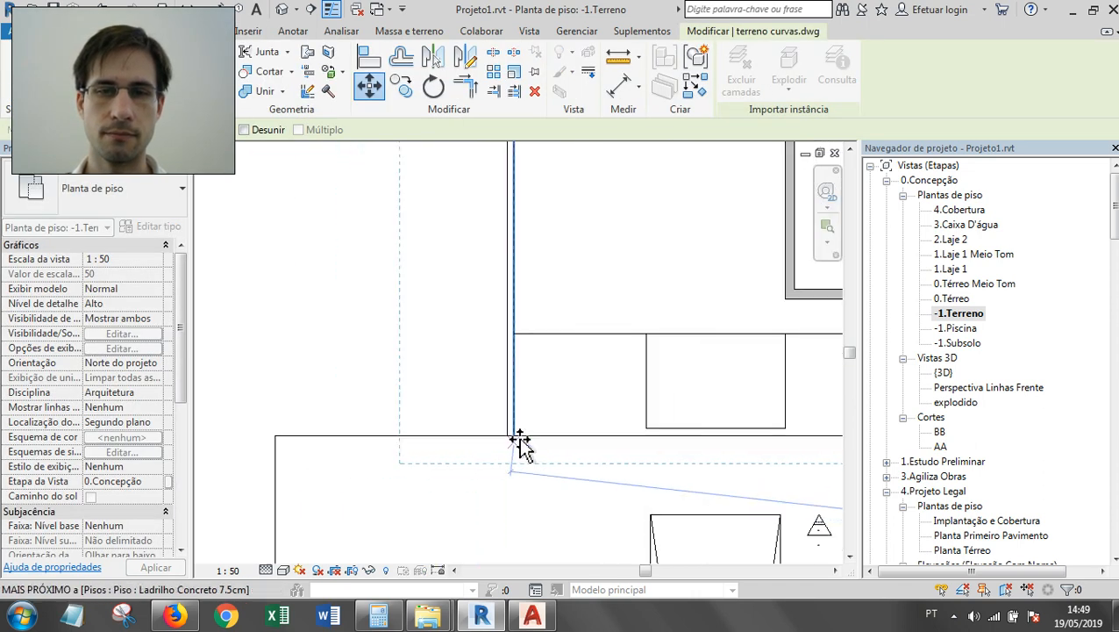
click(509, 436)
scroll(456, 462, down, 5)
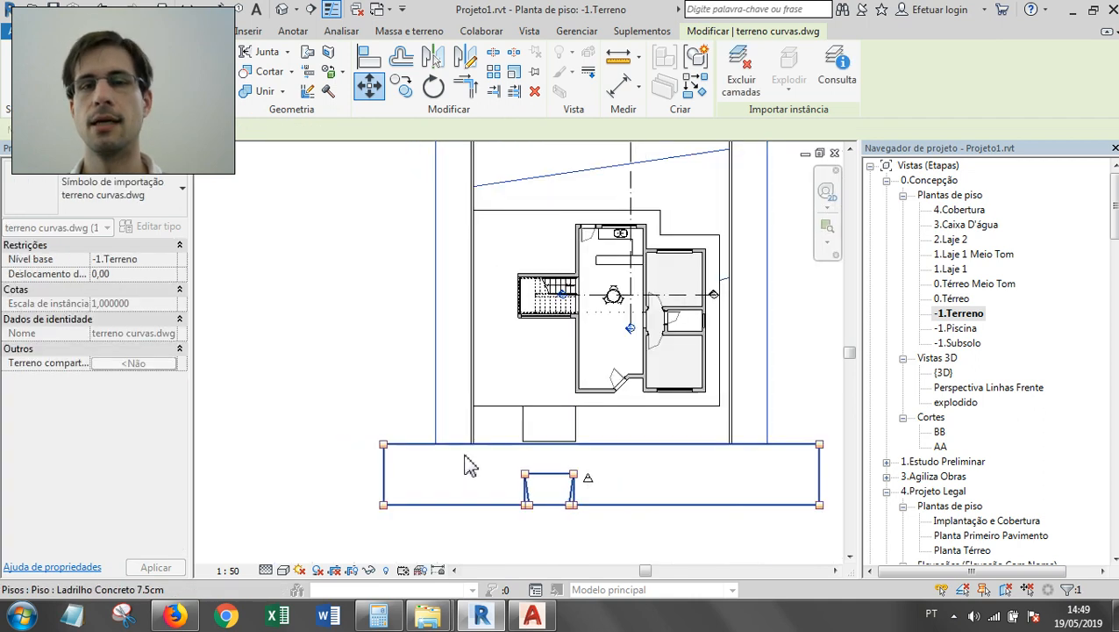
- Switch to the {3D} view and examine how the linked contour lines sit around the house and walls
key(ctrl+Tab)
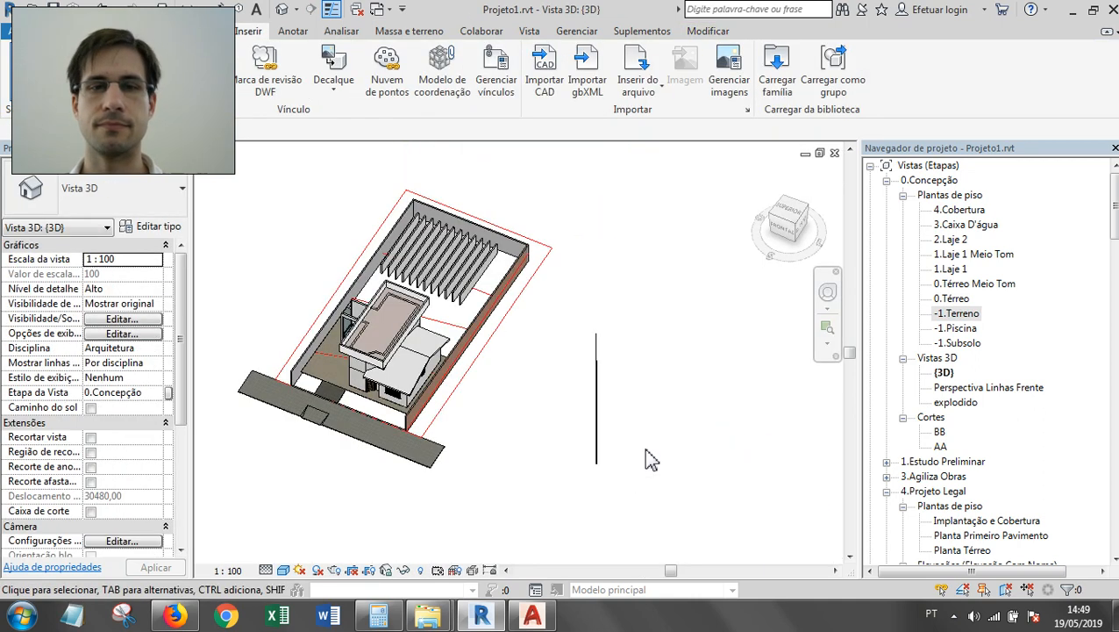
shift+middle_drag(498, 401, 543, 315)
scroll(587, 361, up, 4)
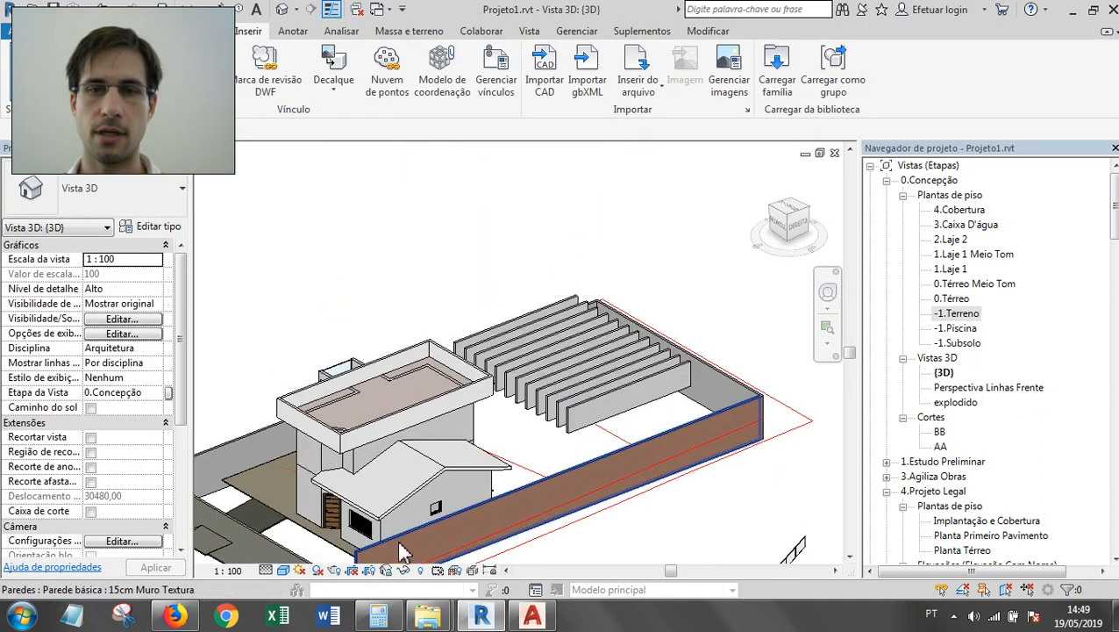
scroll(737, 443, down, 4)
mouse_move(737, 443)
shift+middle_down()
mouse_move(749, 475)
mouse_move(737, 465)
shift+middle_up()
scroll(737, 466, down, 2)
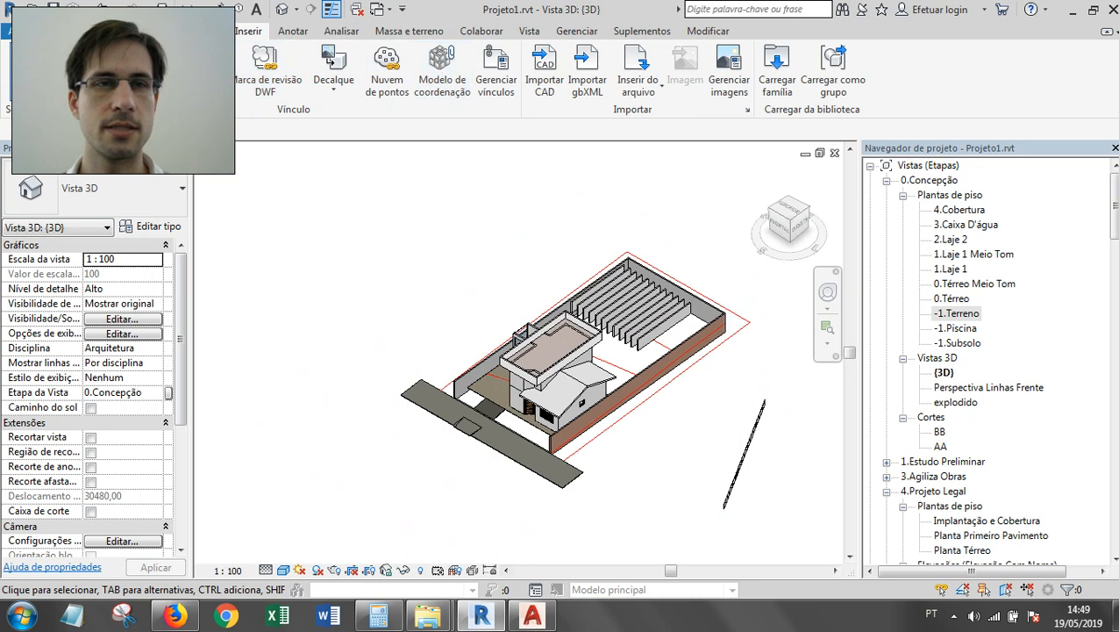
- Generate a topographic surface from the linked terreno curvas.dwg instance, using points from layers 0 and Curvas
click(409, 31)
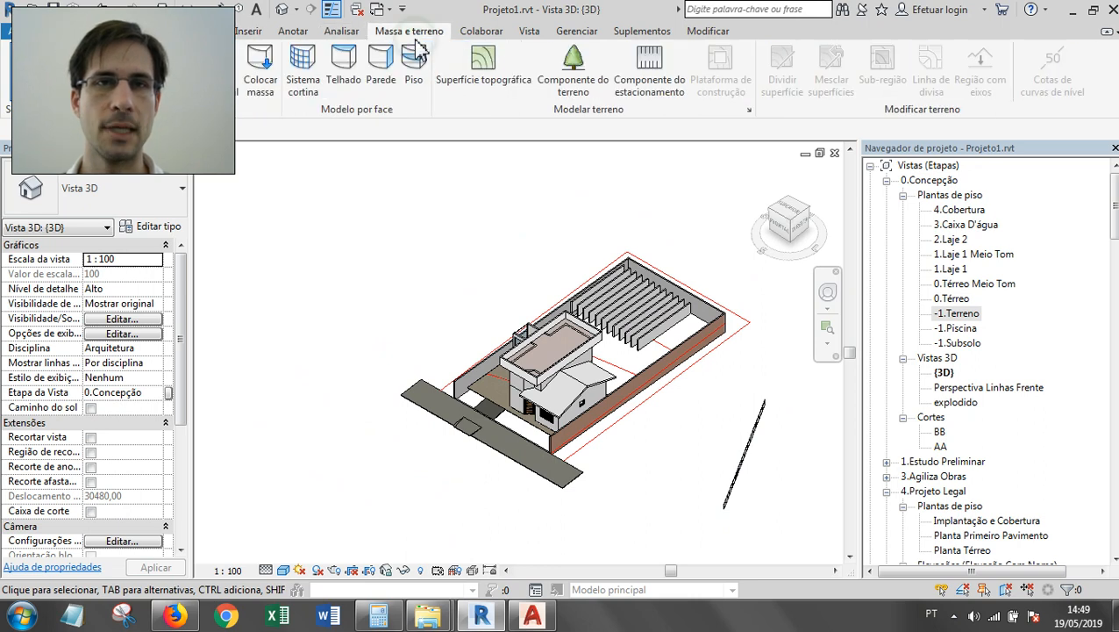
click(487, 99)
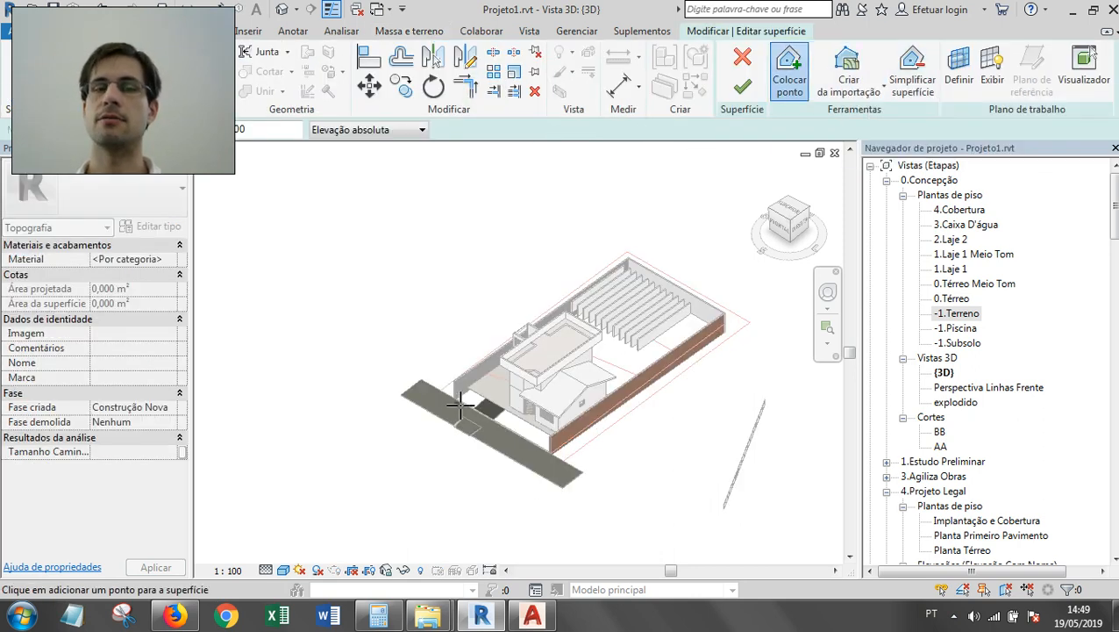
click(851, 91)
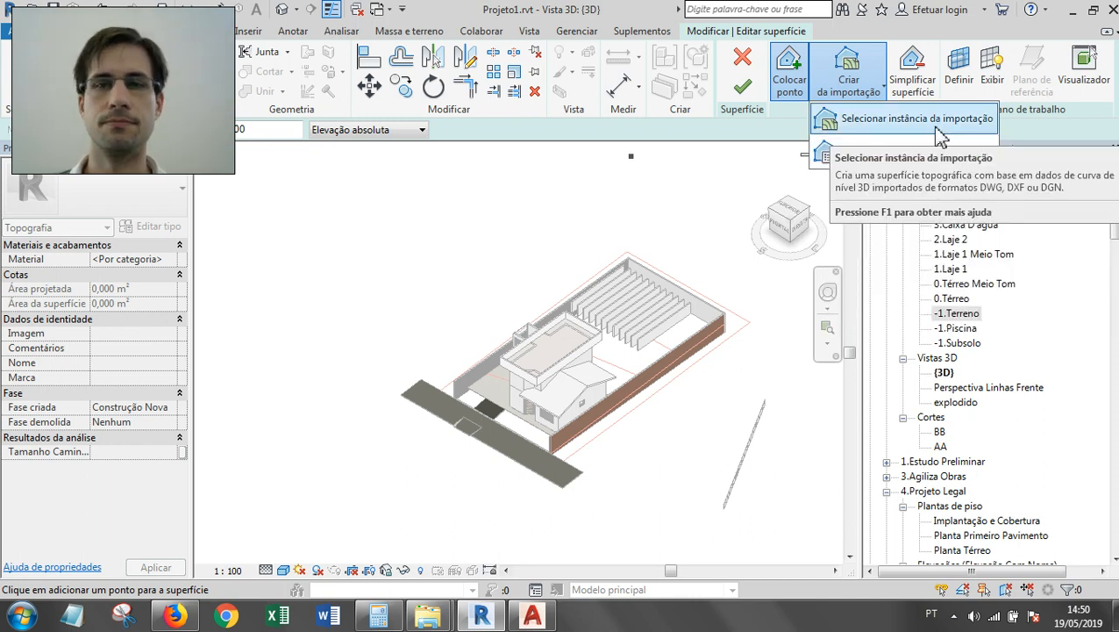
click(942, 133)
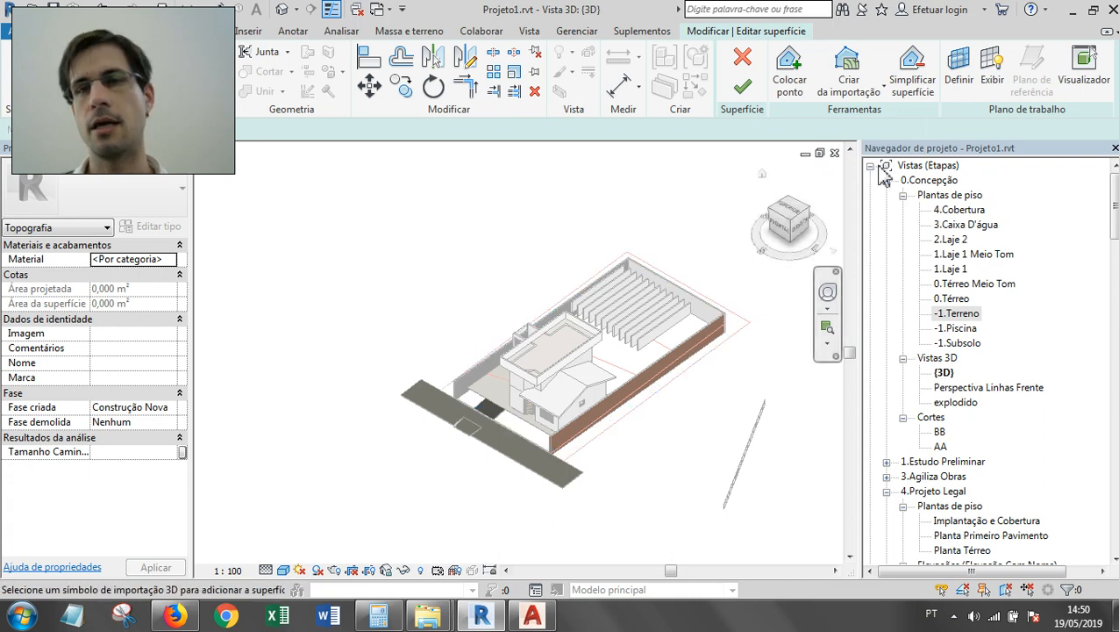
click(848, 79)
click(887, 132)
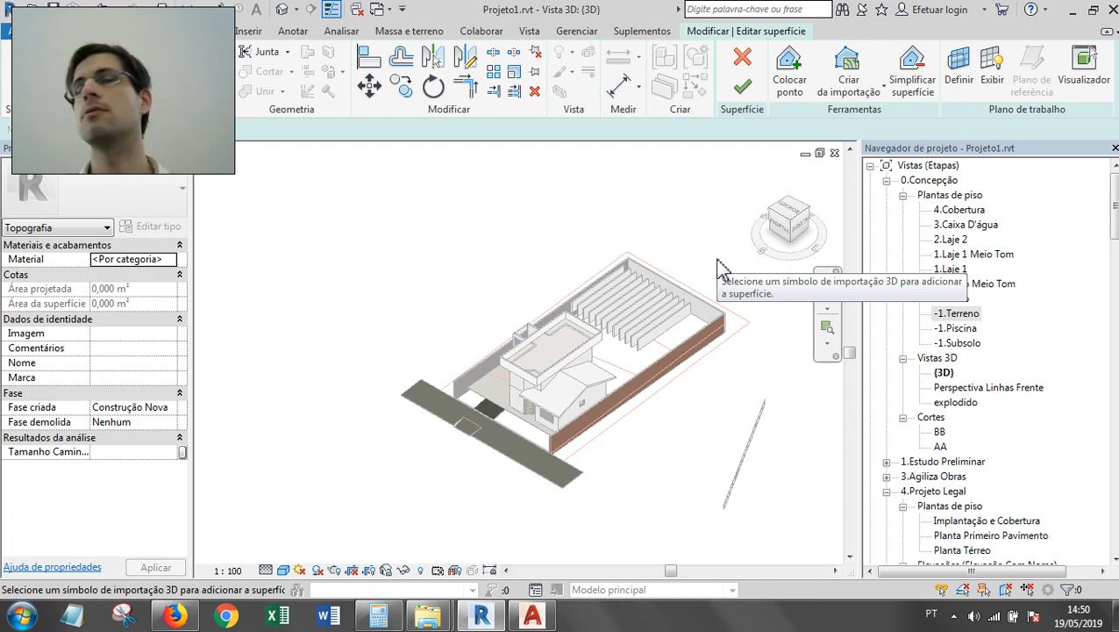
click(742, 326)
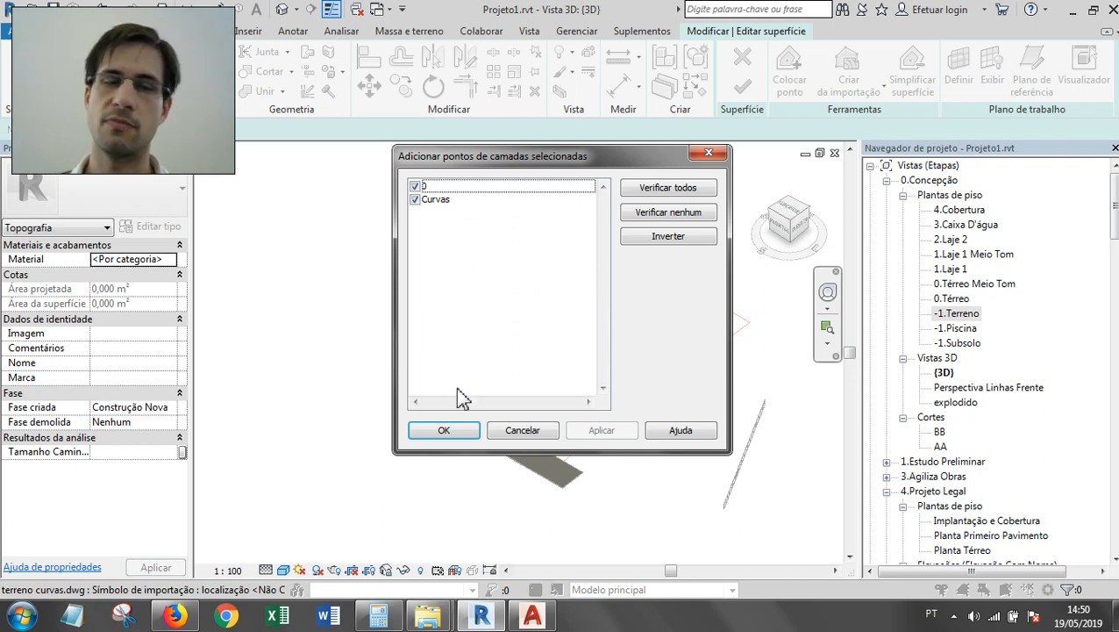
click(444, 431)
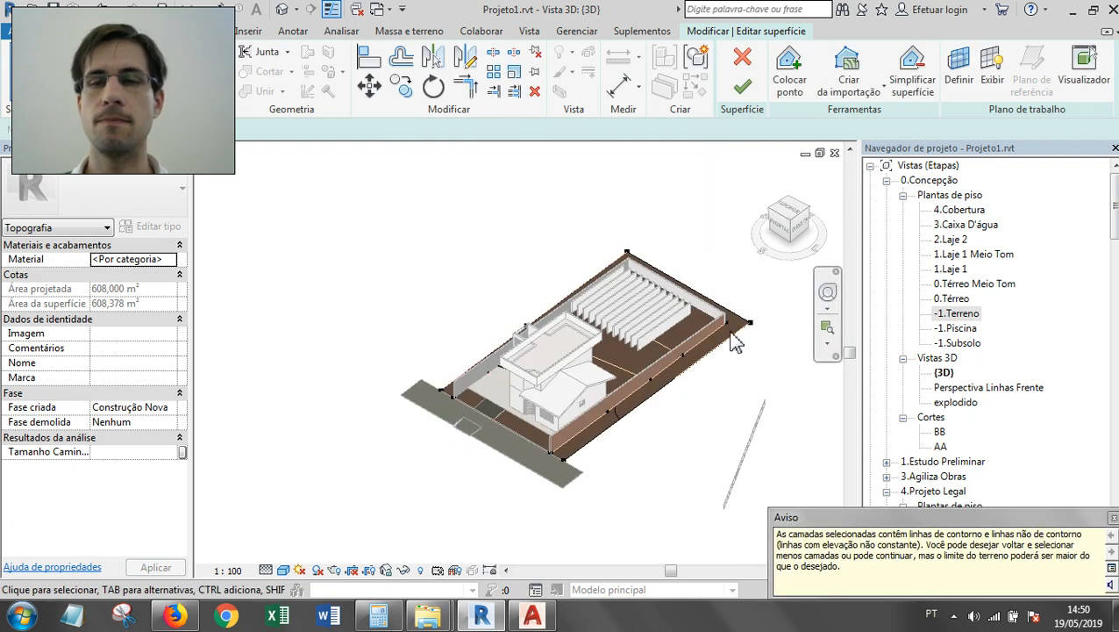
- Check the generated terrain against the house, walls and stairs from several sides, and finish the surface
scroll(570, 445, up, 4)
shift+middle_drag(599, 475, 669, 451)
middle_drag(429, 464, 632, 400)
shift+middle_drag(483, 421, 649, 377)
middle_drag(649, 378, 766, 289)
middle_drag(562, 410, 610, 385)
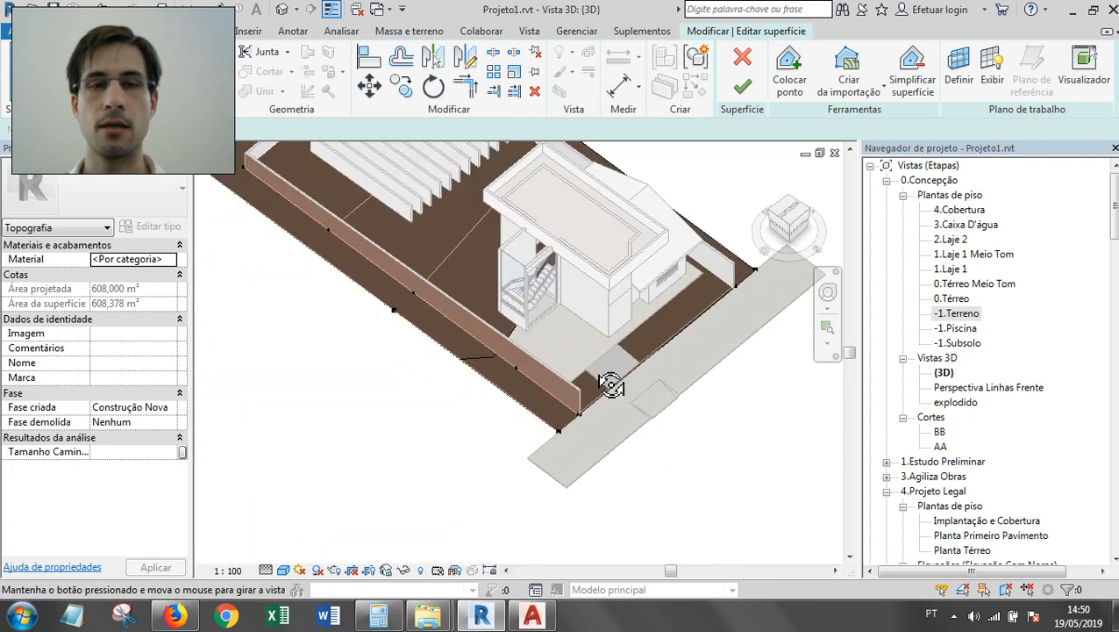
scroll(445, 194, up, 1)
scroll(521, 328, down, 3)
shift+middle_drag(526, 335, 650, 421)
middle_drag(669, 506, 605, 417)
scroll(614, 430, up, 3)
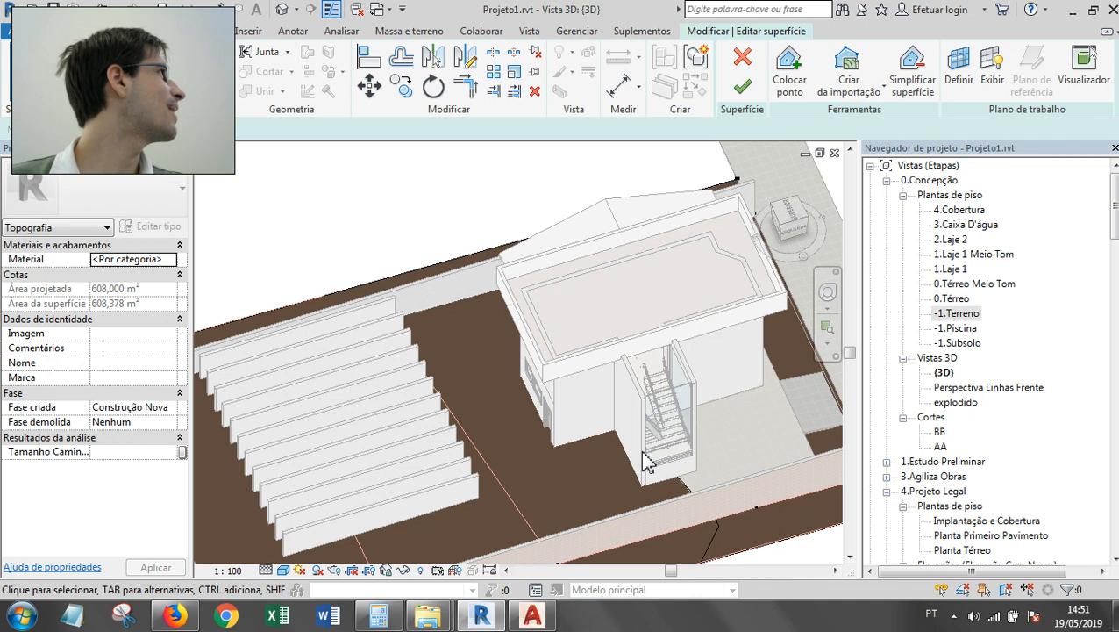
scroll(709, 261, down, 4)
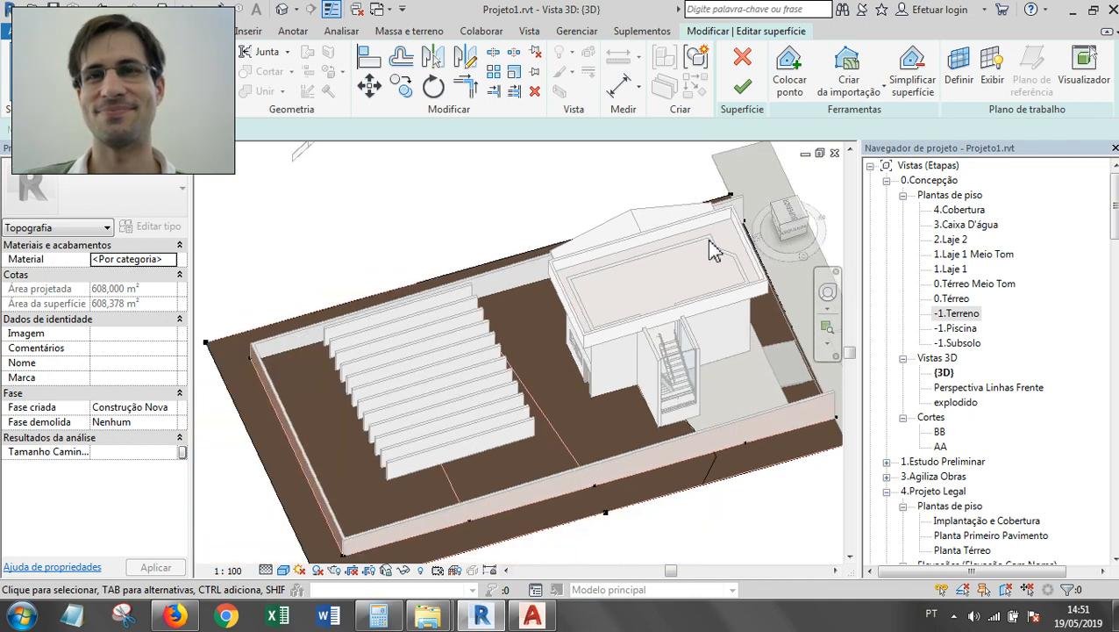
click(742, 85)
- Examine the finished terrain in 3D where it meets the house floors, lot walls and sidewalk
shift+middle_drag(699, 412, 650, 431)
scroll(745, 441, up, 1)
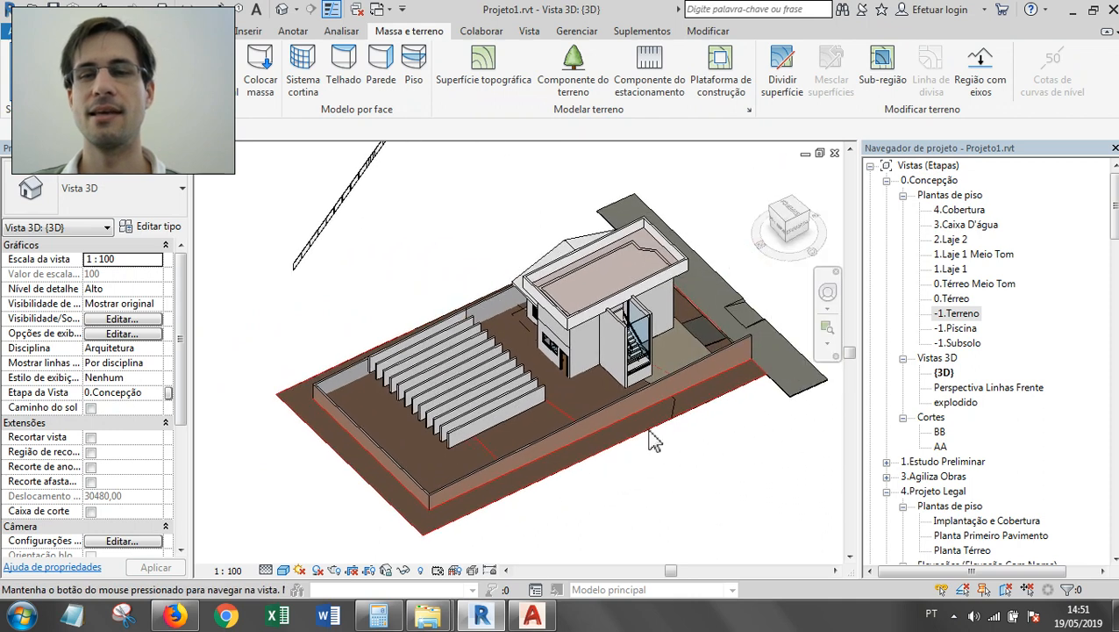
scroll(667, 412, up, 1)
shift+middle_drag(541, 445, 458, 412)
middle_drag(558, 441, 709, 474)
shift+middle_drag(687, 464, 561, 430)
shift+middle_drag(458, 282, 574, 419)
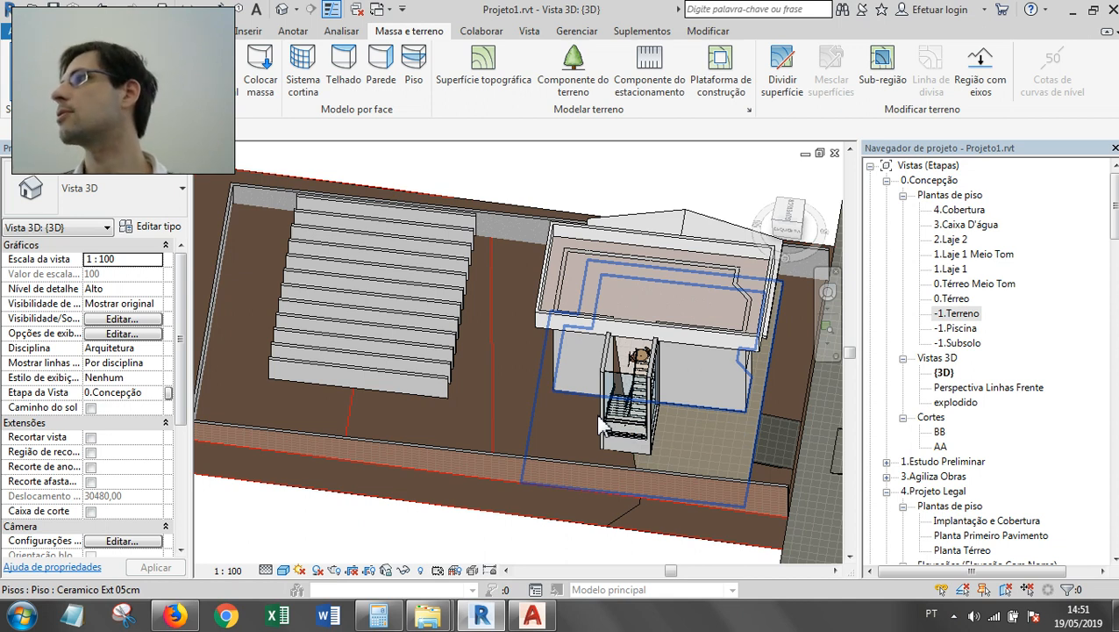
scroll(633, 350, down, 3)
shift+middle_drag(699, 392, 525, 478)
middle_drag(630, 273, 528, 475)
shift+middle_drag(605, 386, 509, 280)
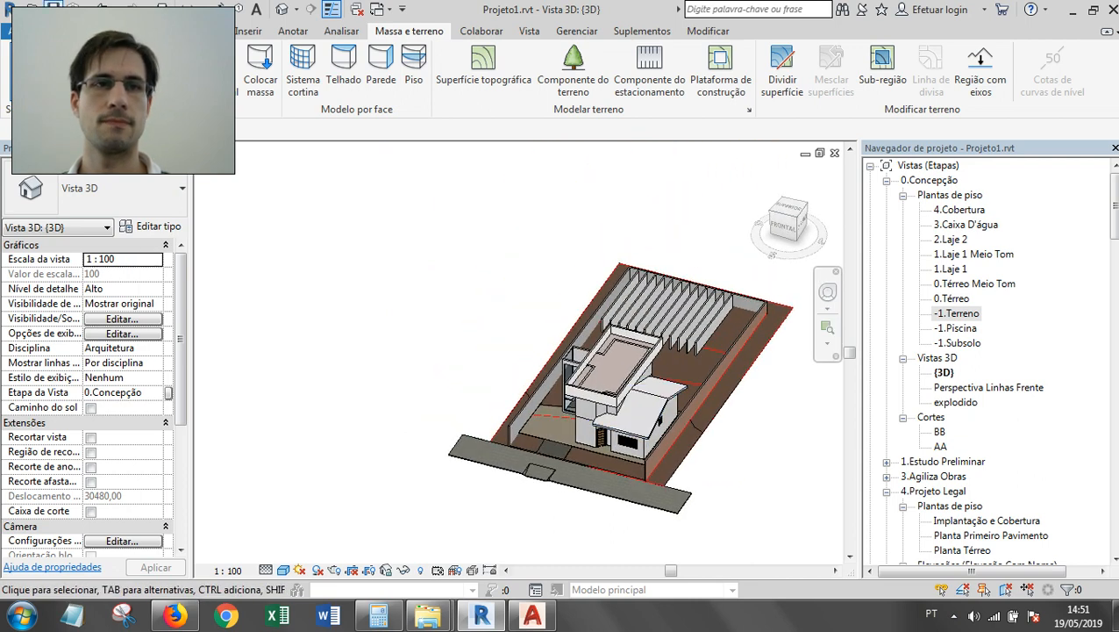